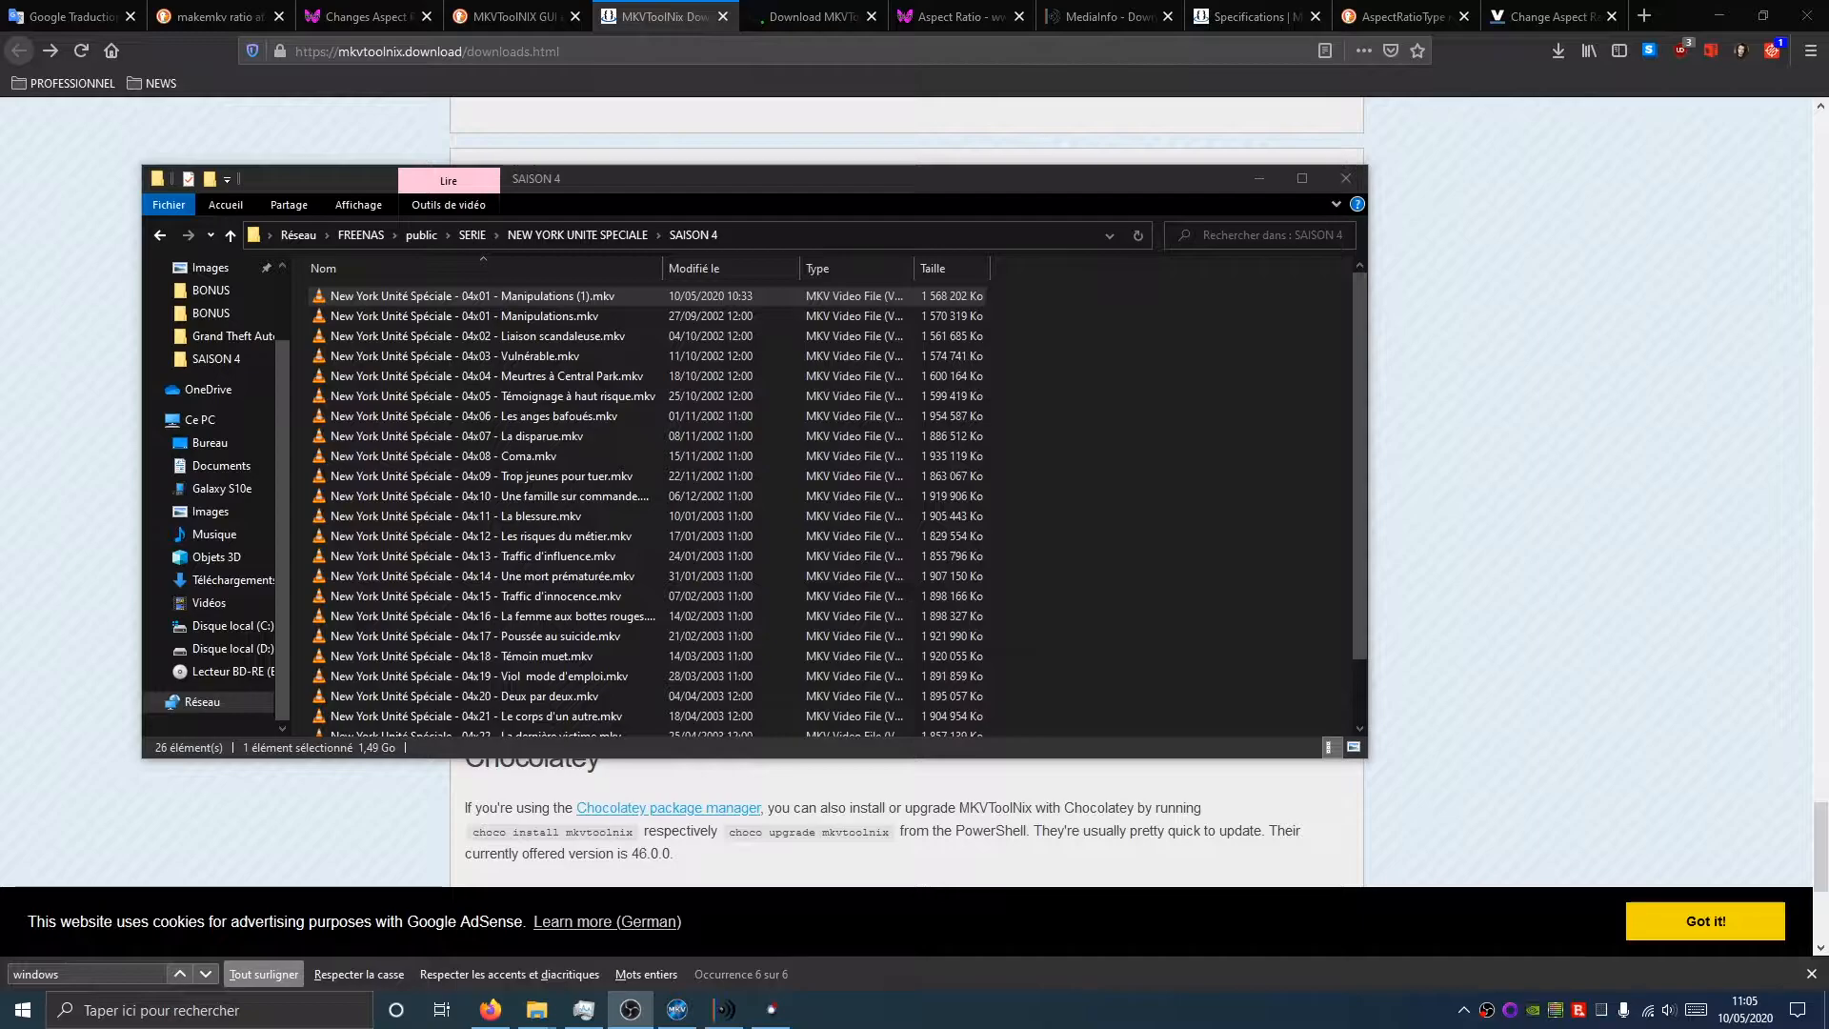
# - Play "New York Unité Spéciale - 04x01 - Manipulations.mkv" in VLC and skip ahead to about the third minute
pyautogui.click(476, 316)
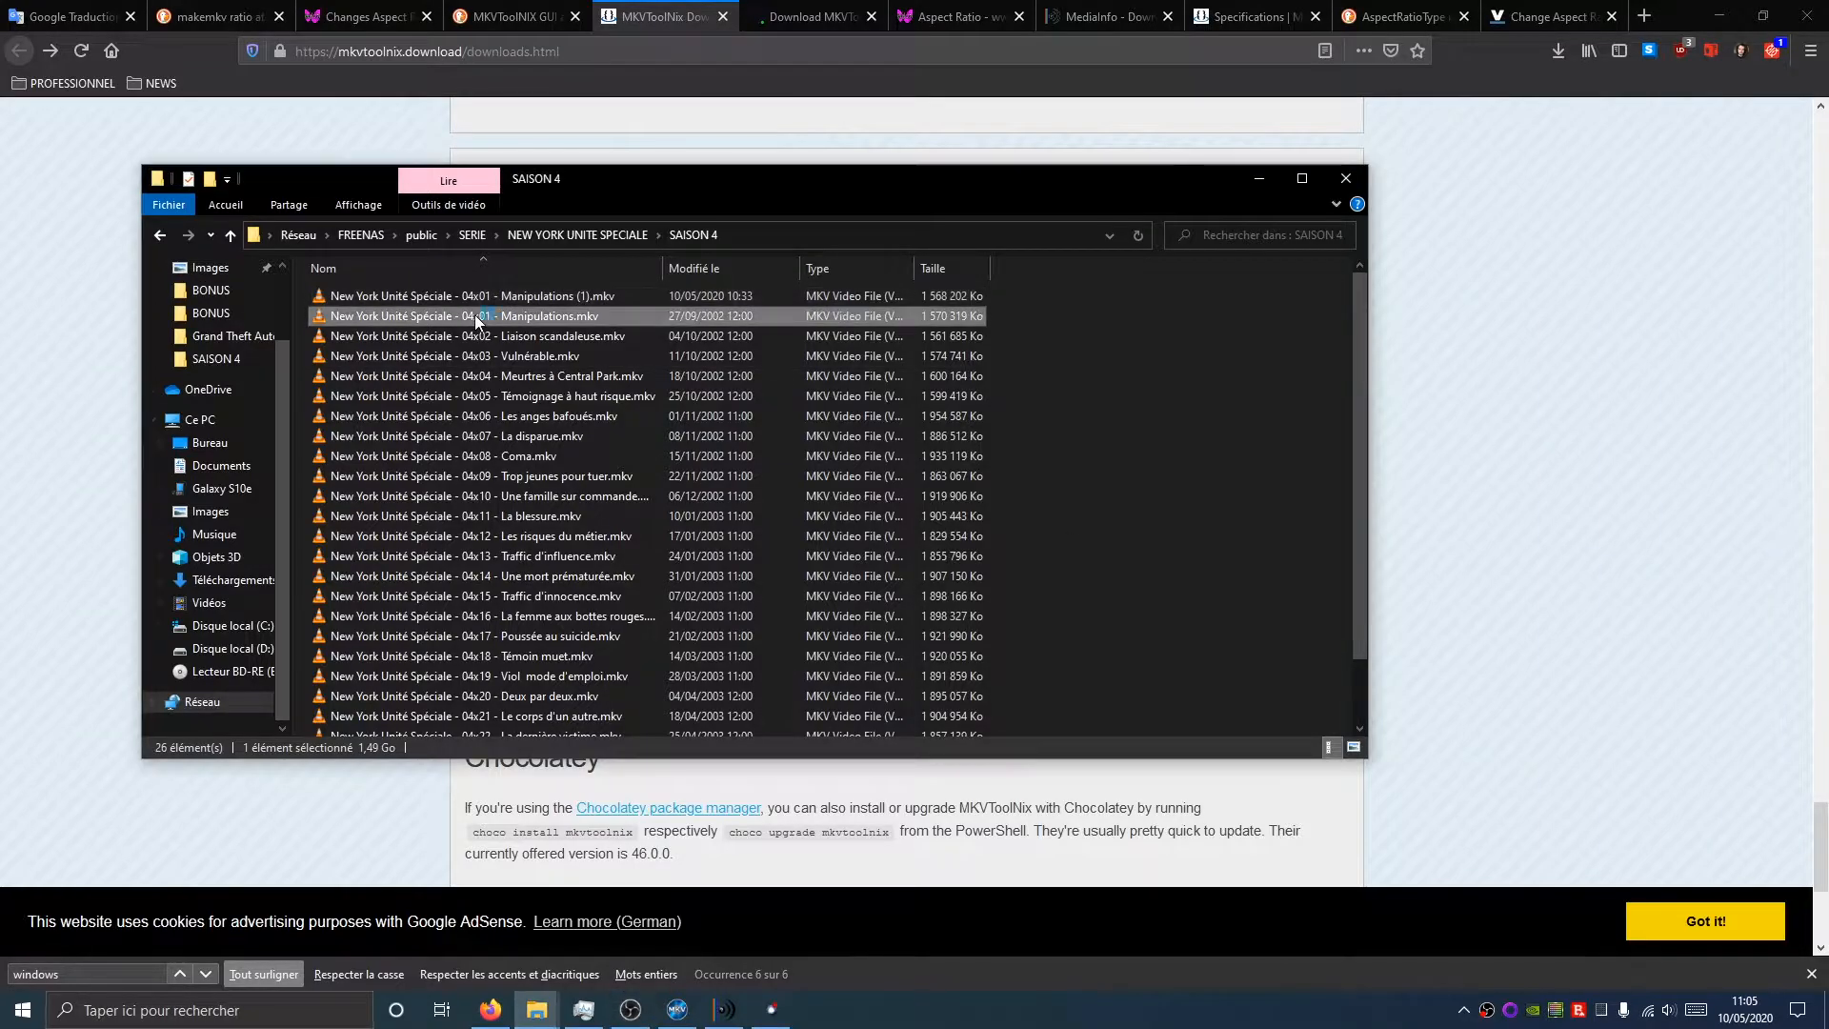
pyautogui.doubleClick(475, 315)
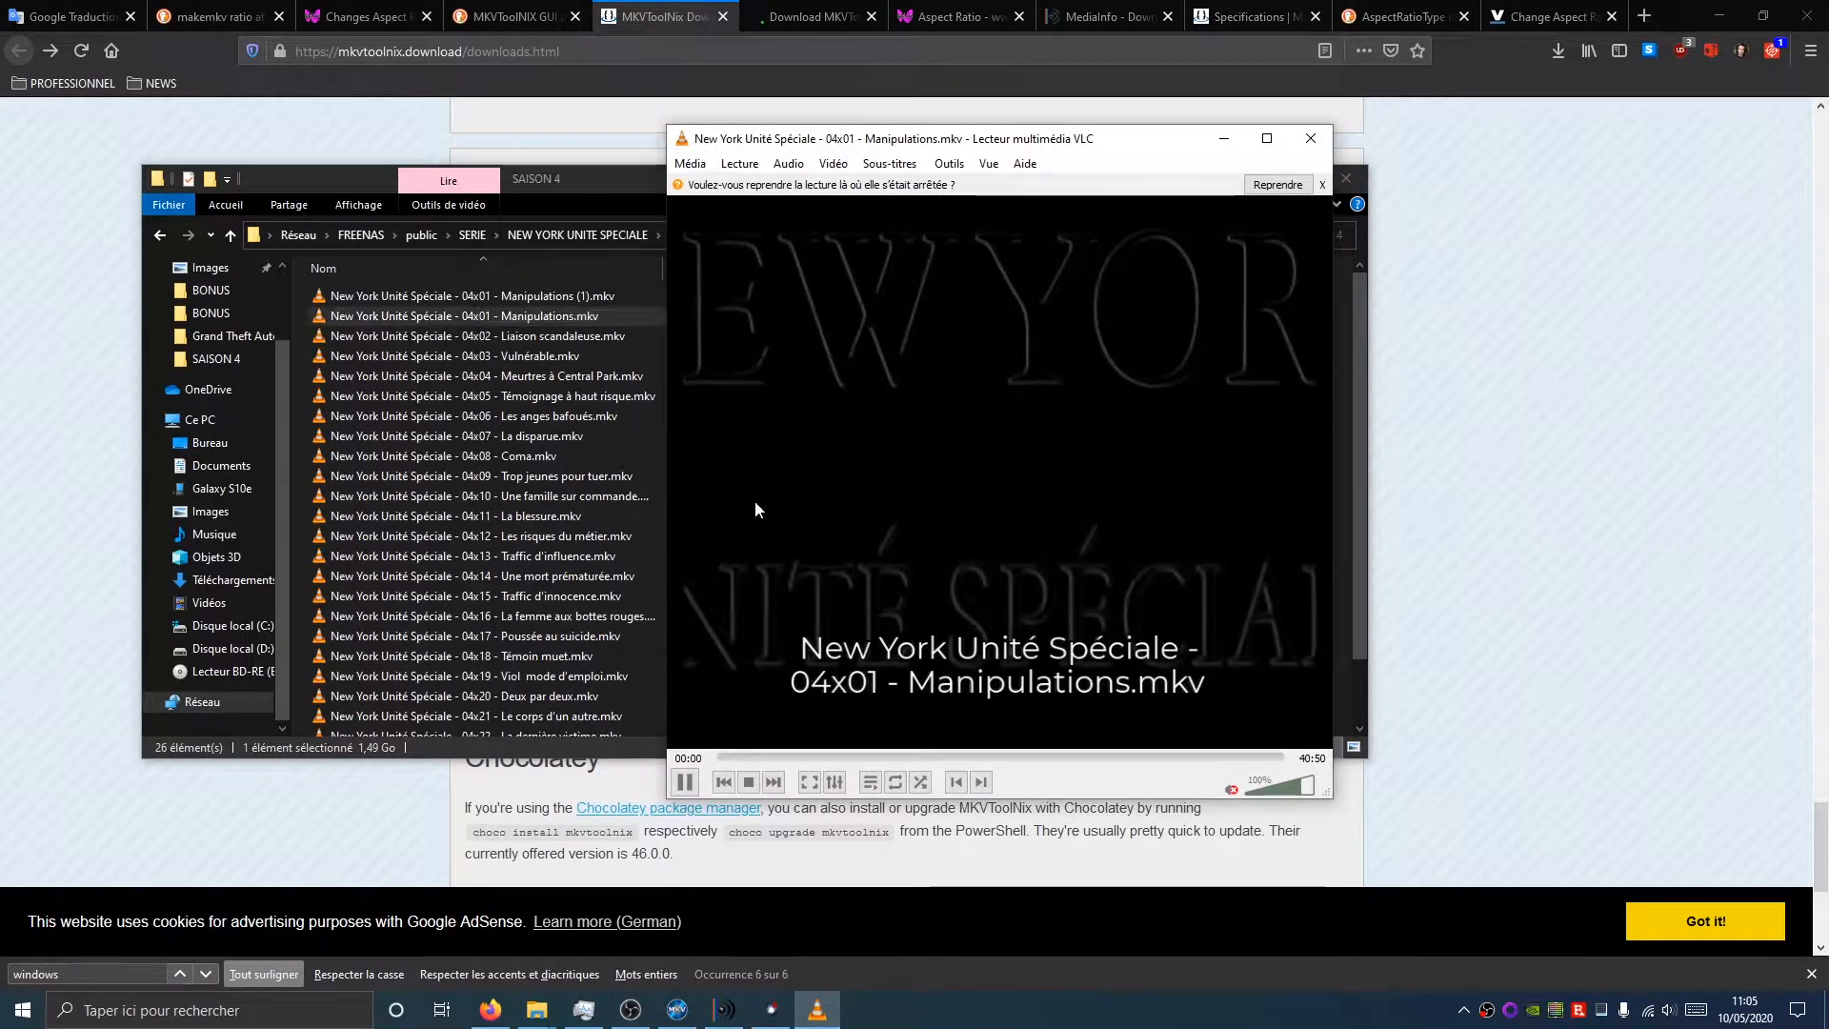
pyautogui.rightClick(941, 324)
pyautogui.moveTo(1029, 470)
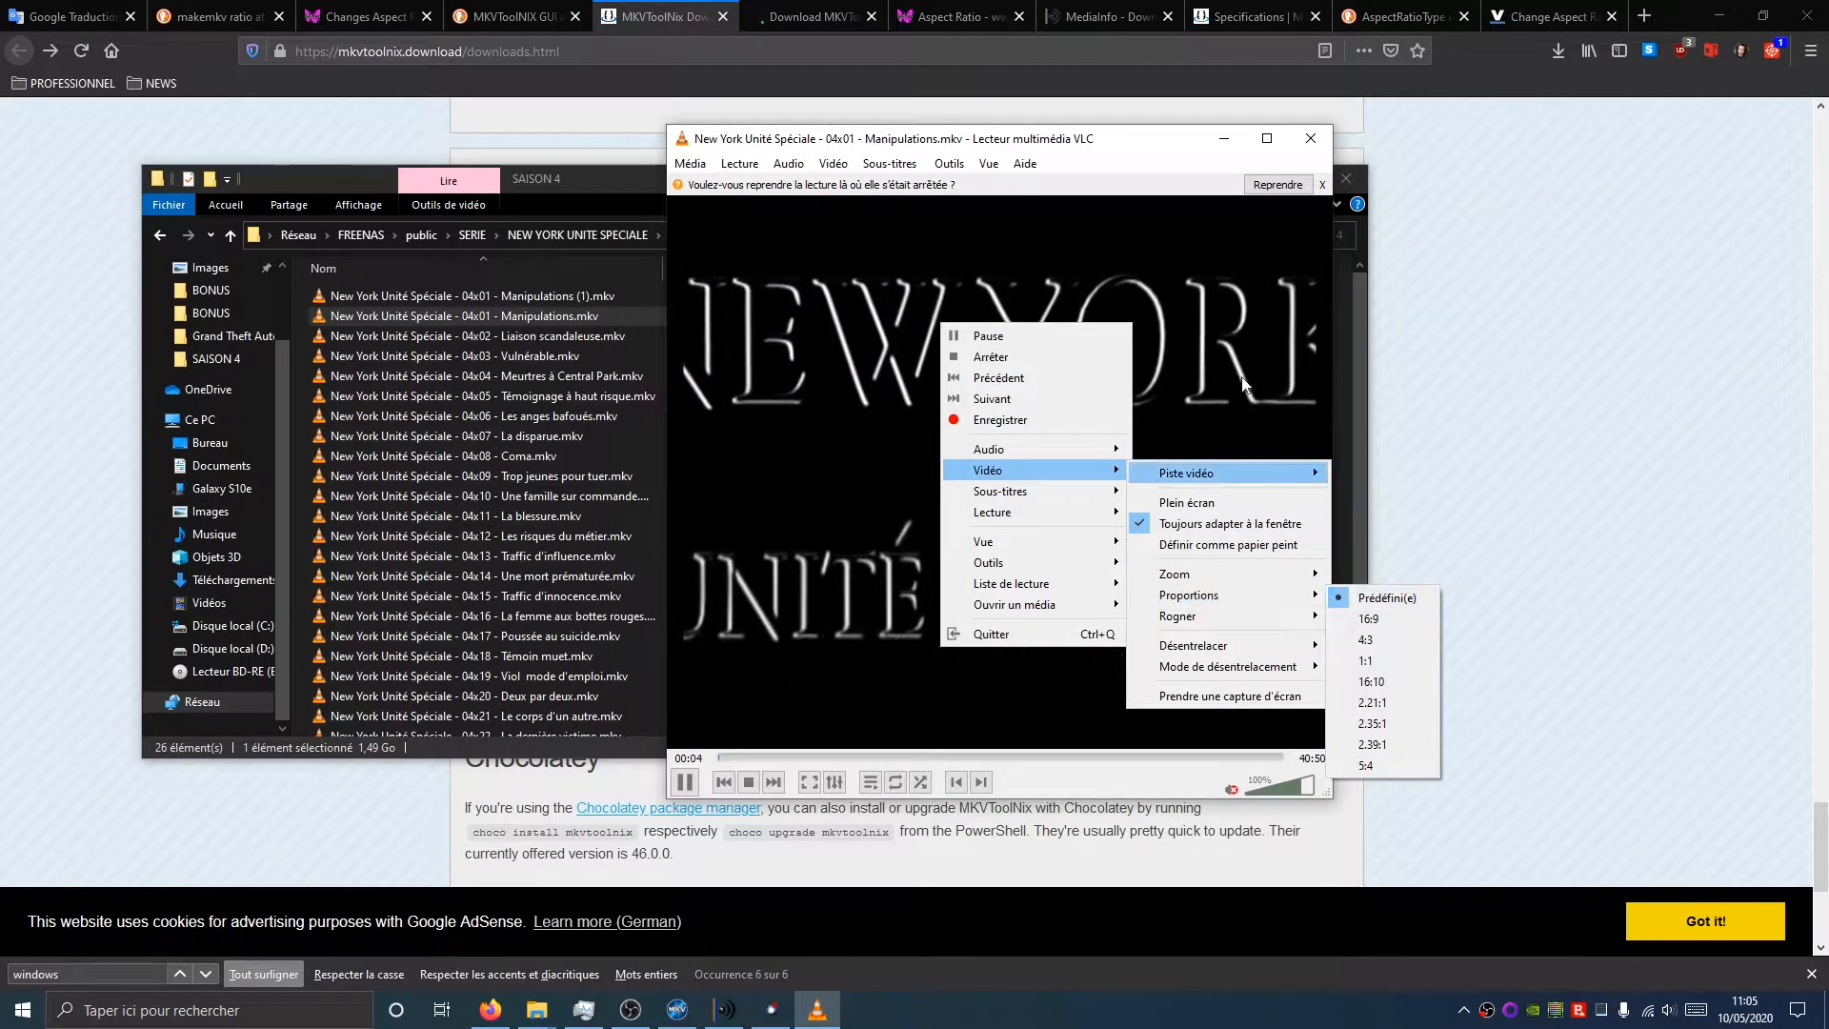
pyautogui.click(1167, 388)
pyautogui.click(774, 761)
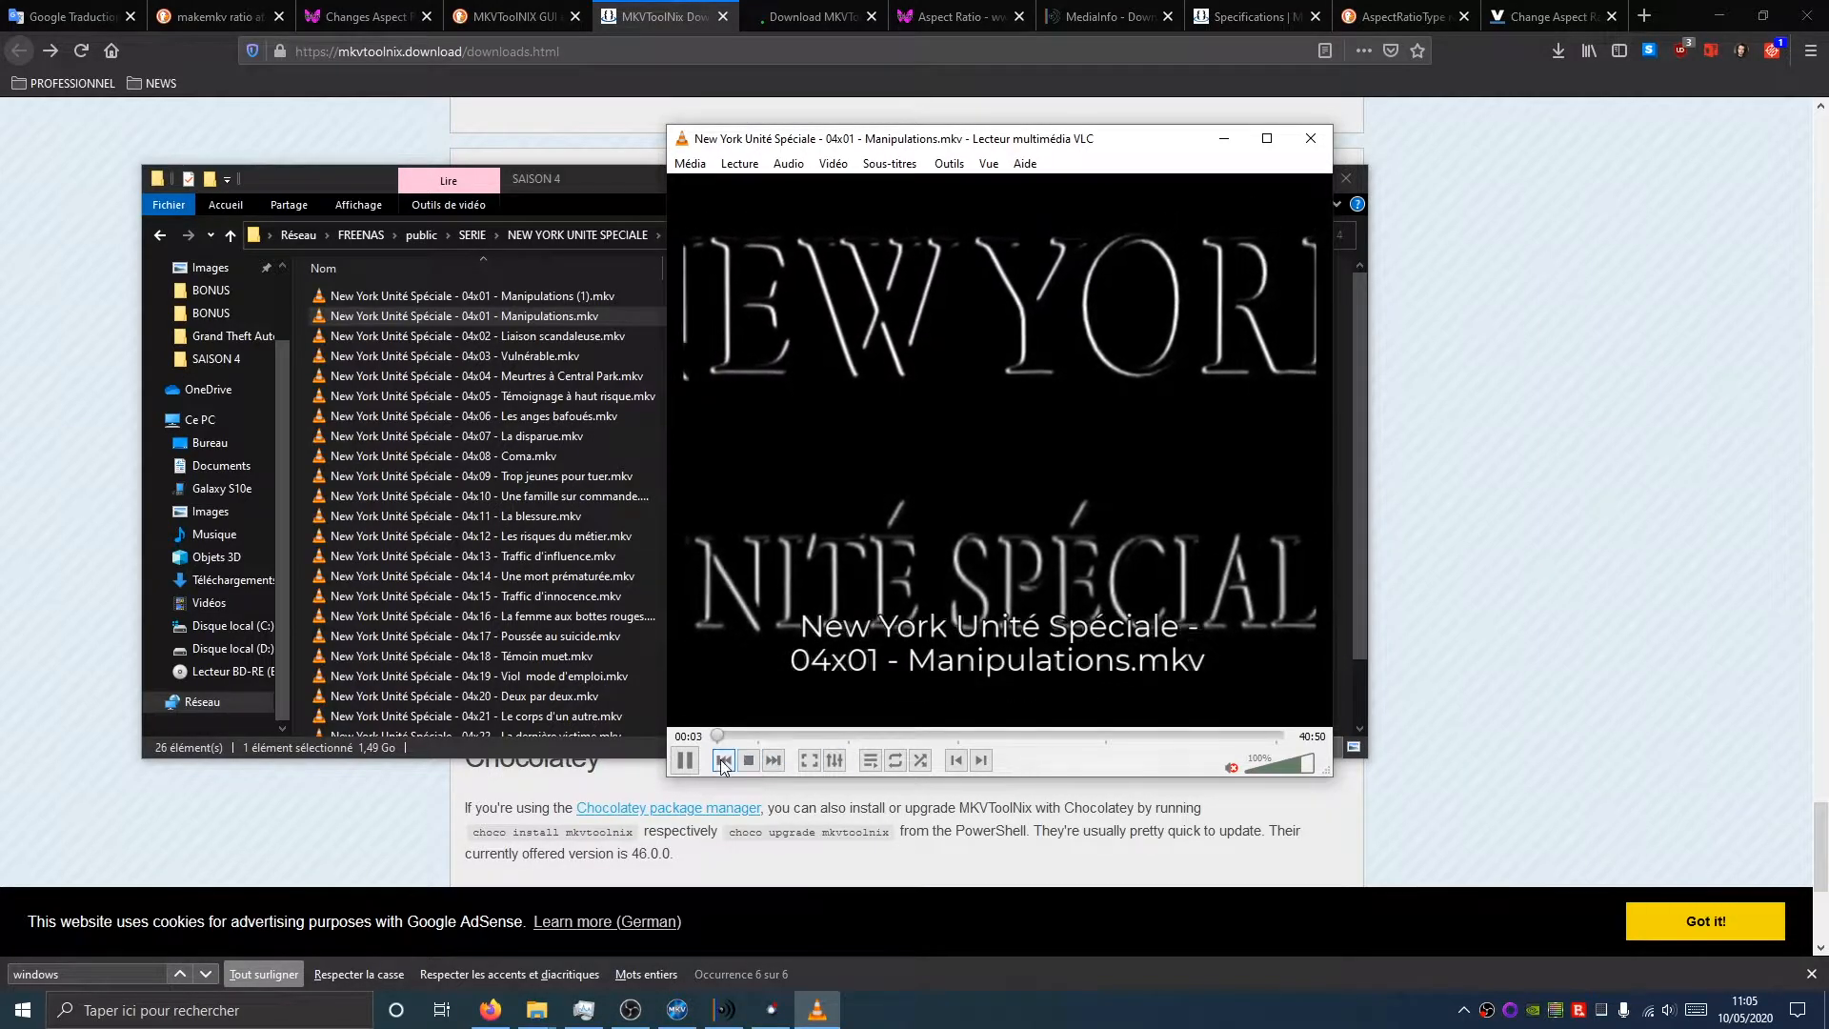
pyautogui.click(722, 761)
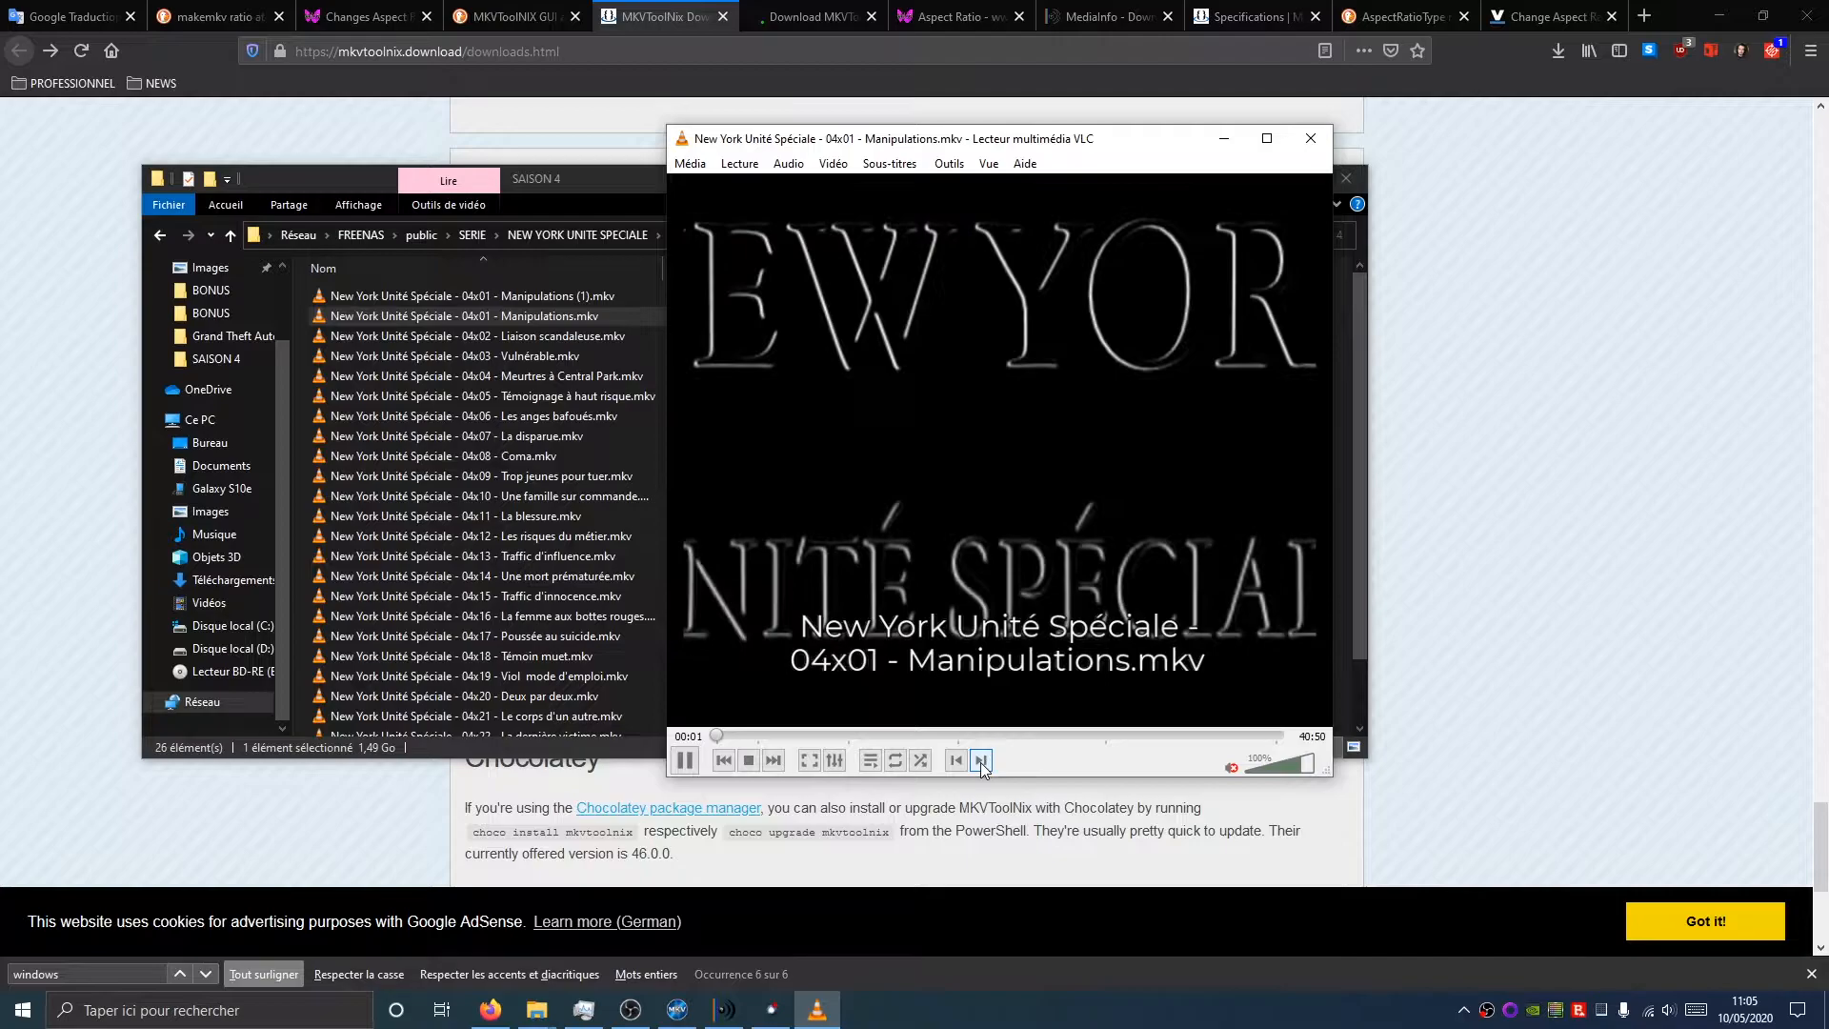
pyautogui.click(981, 760)
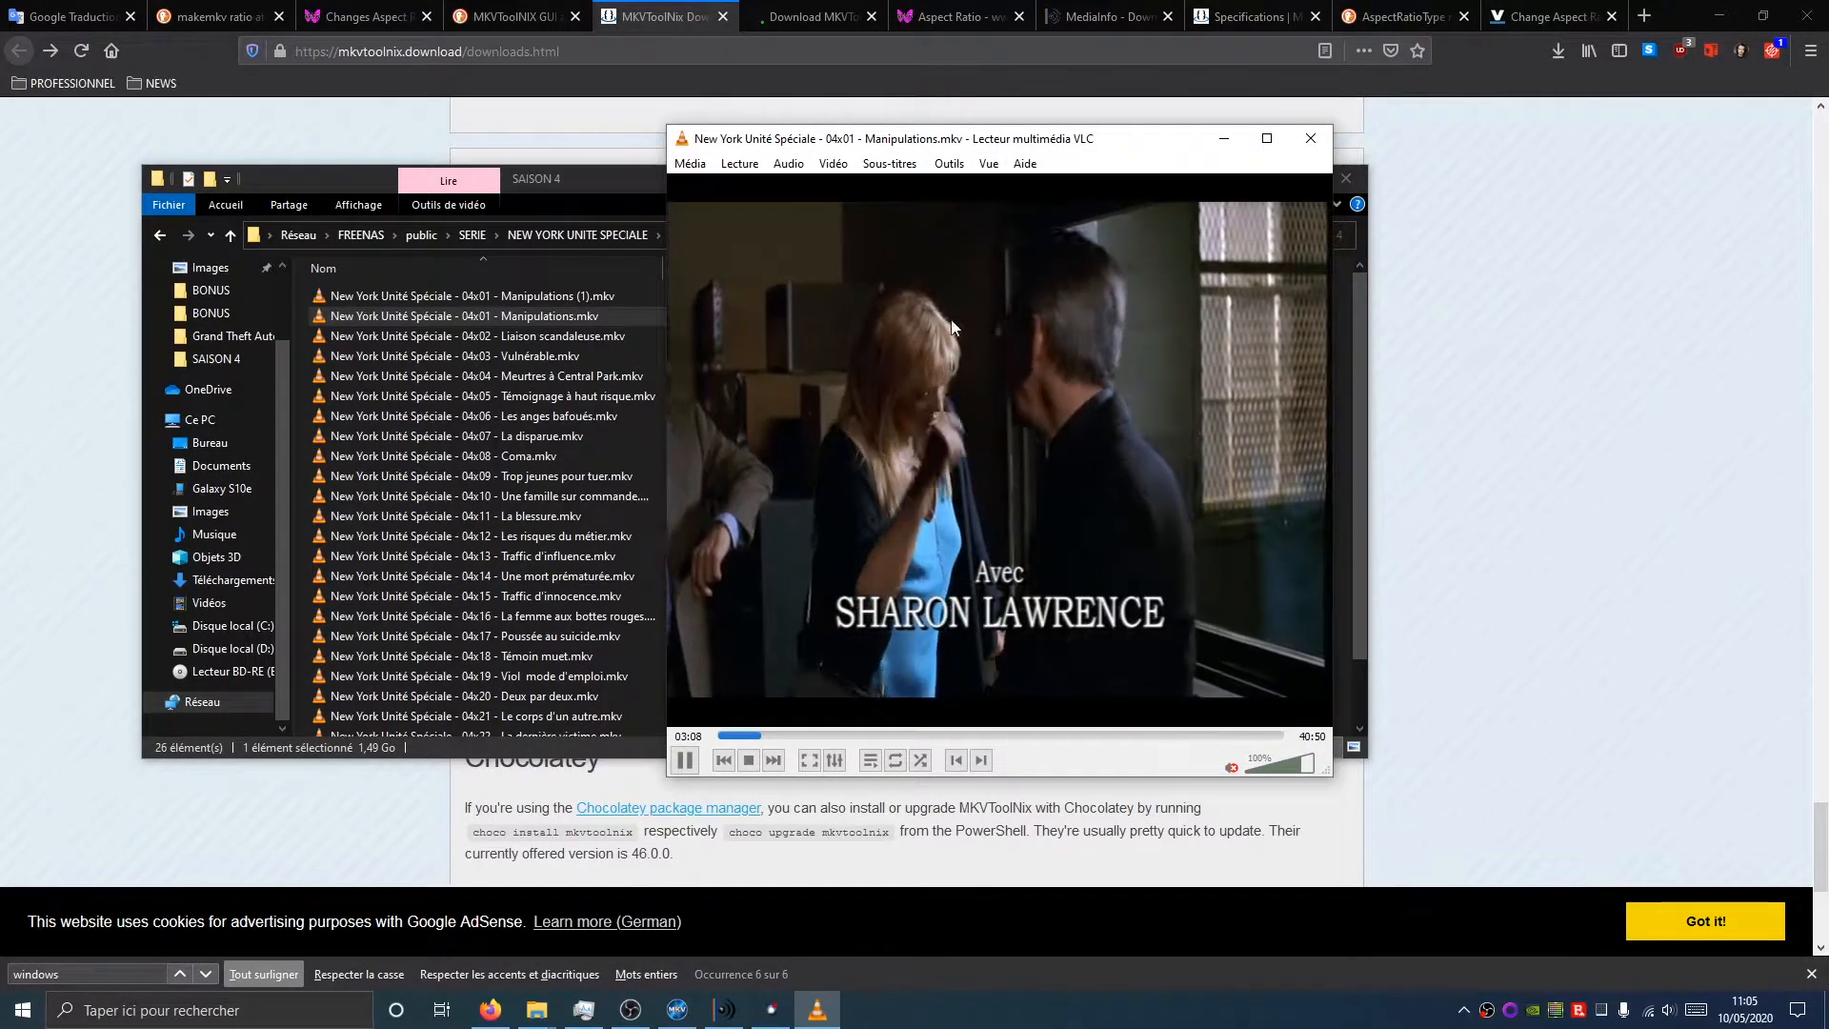
# - Set the playing video's proportions to 16:9
pyautogui.rightClick(887, 297)
pyautogui.moveTo(987, 443)
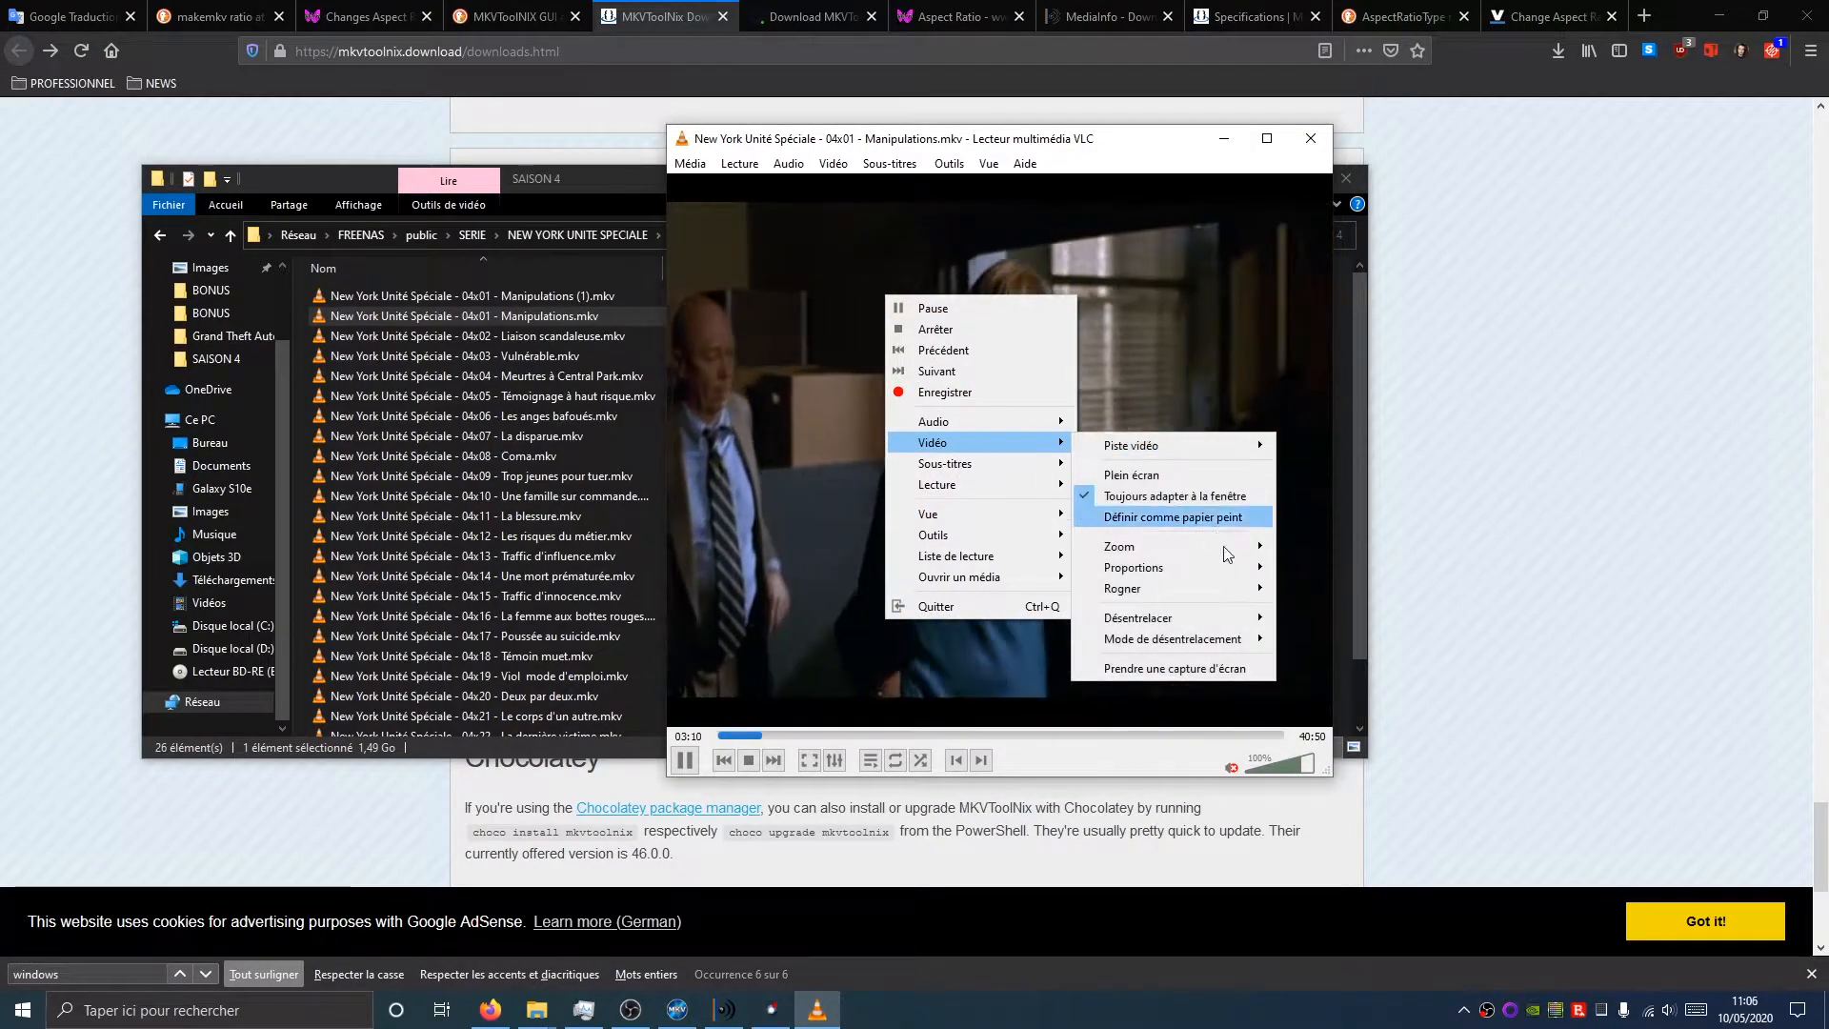
pyautogui.moveTo(1236, 569)
pyautogui.click(1296, 591)
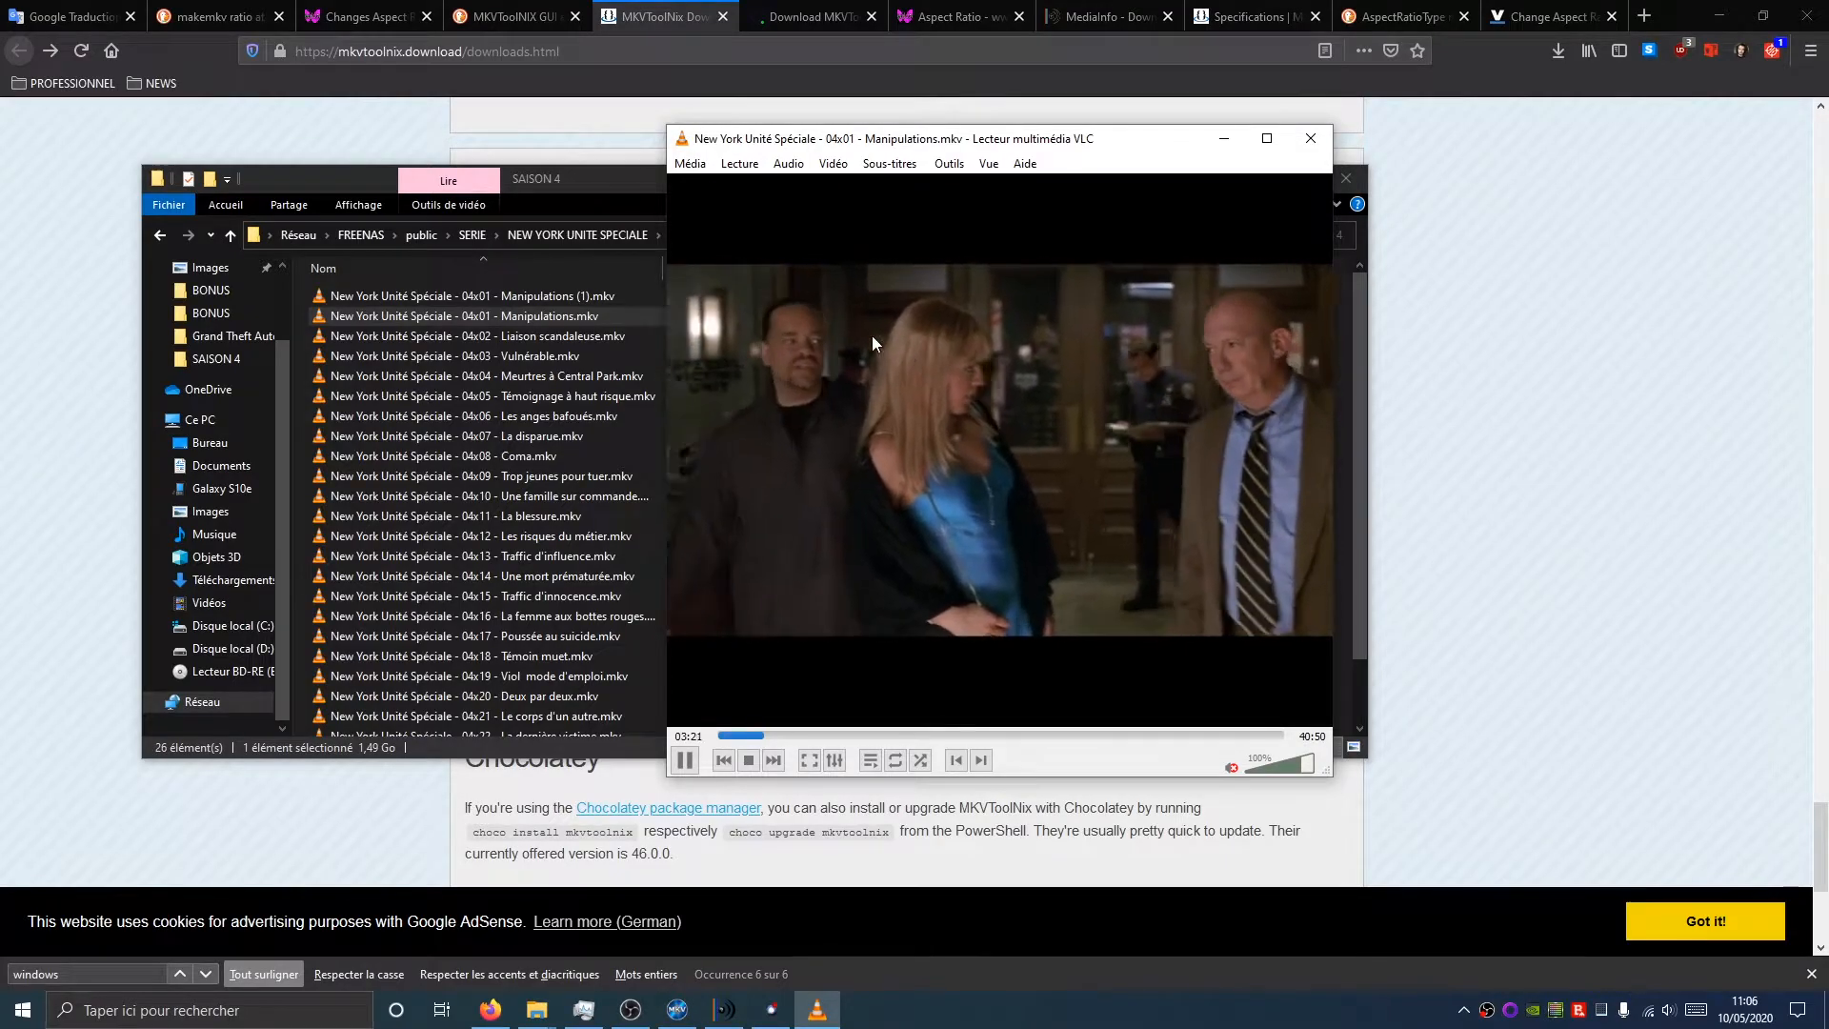
# - Set the playing video's proportions to 4:3 and stop the playback
pyautogui.rightClick(861, 329)
pyautogui.moveTo(991, 474)
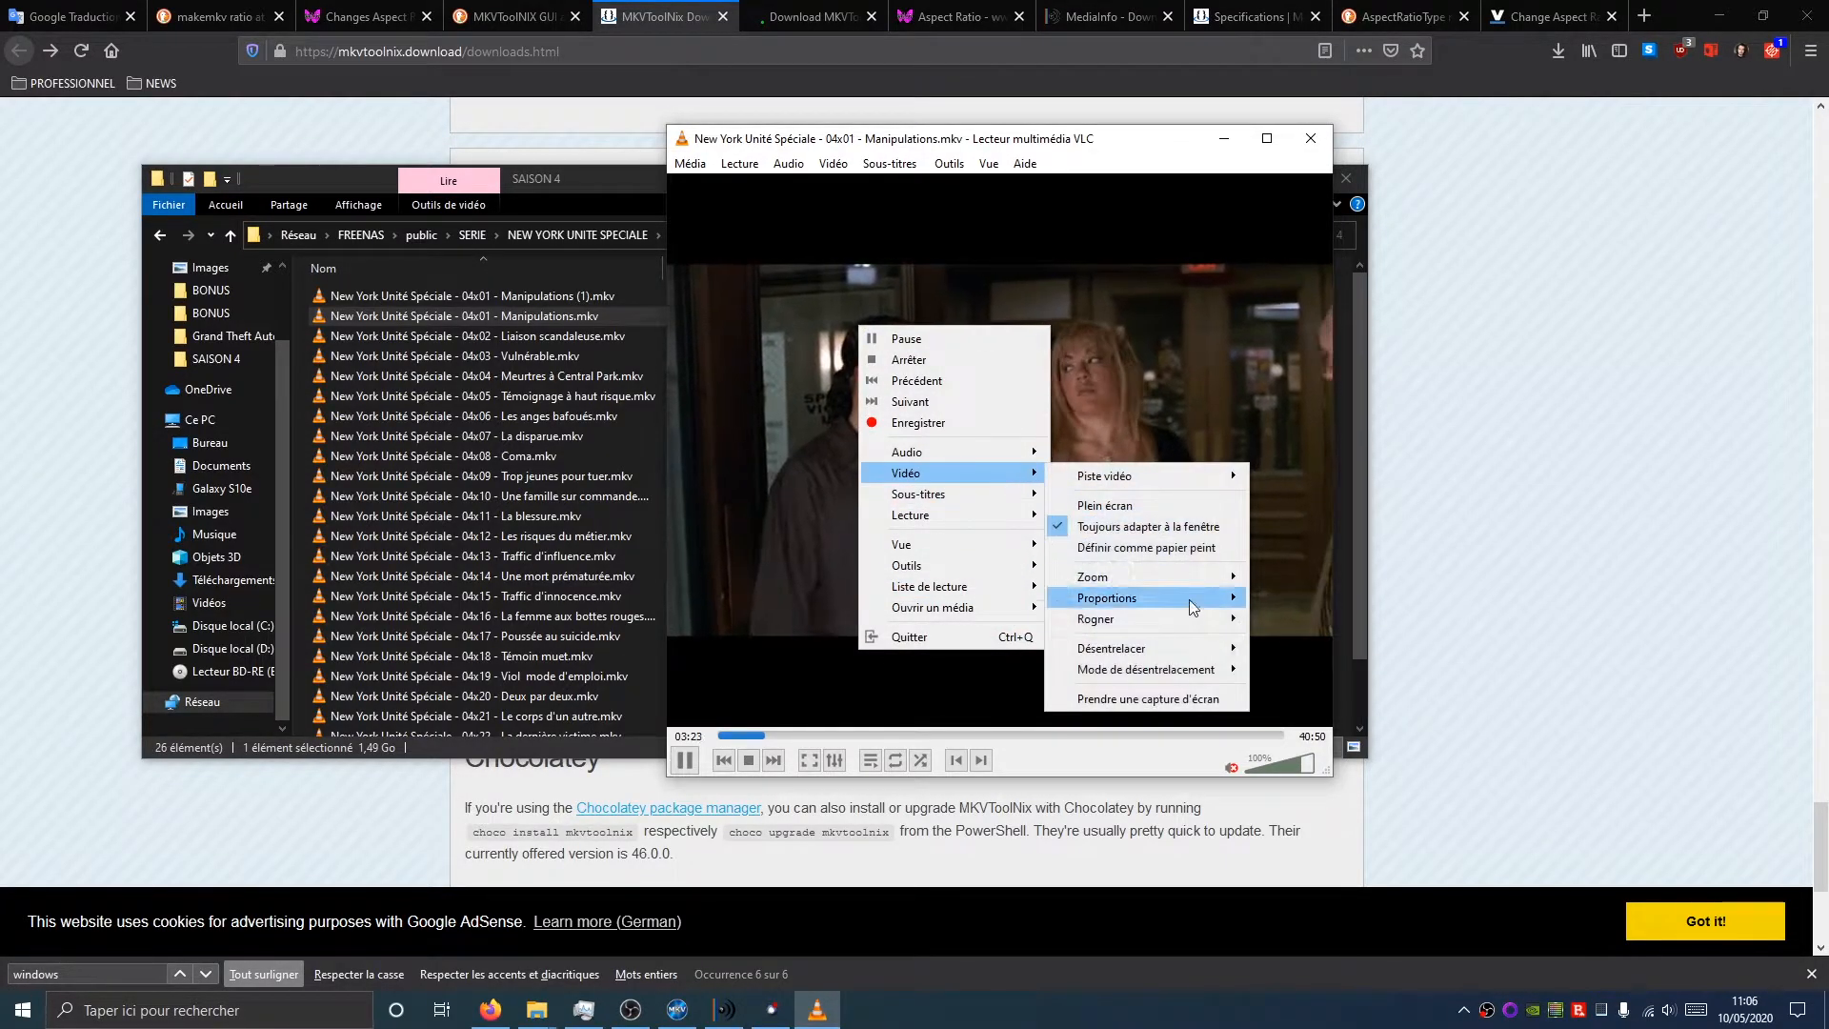
pyautogui.moveTo(1195, 612)
pyautogui.click(1272, 640)
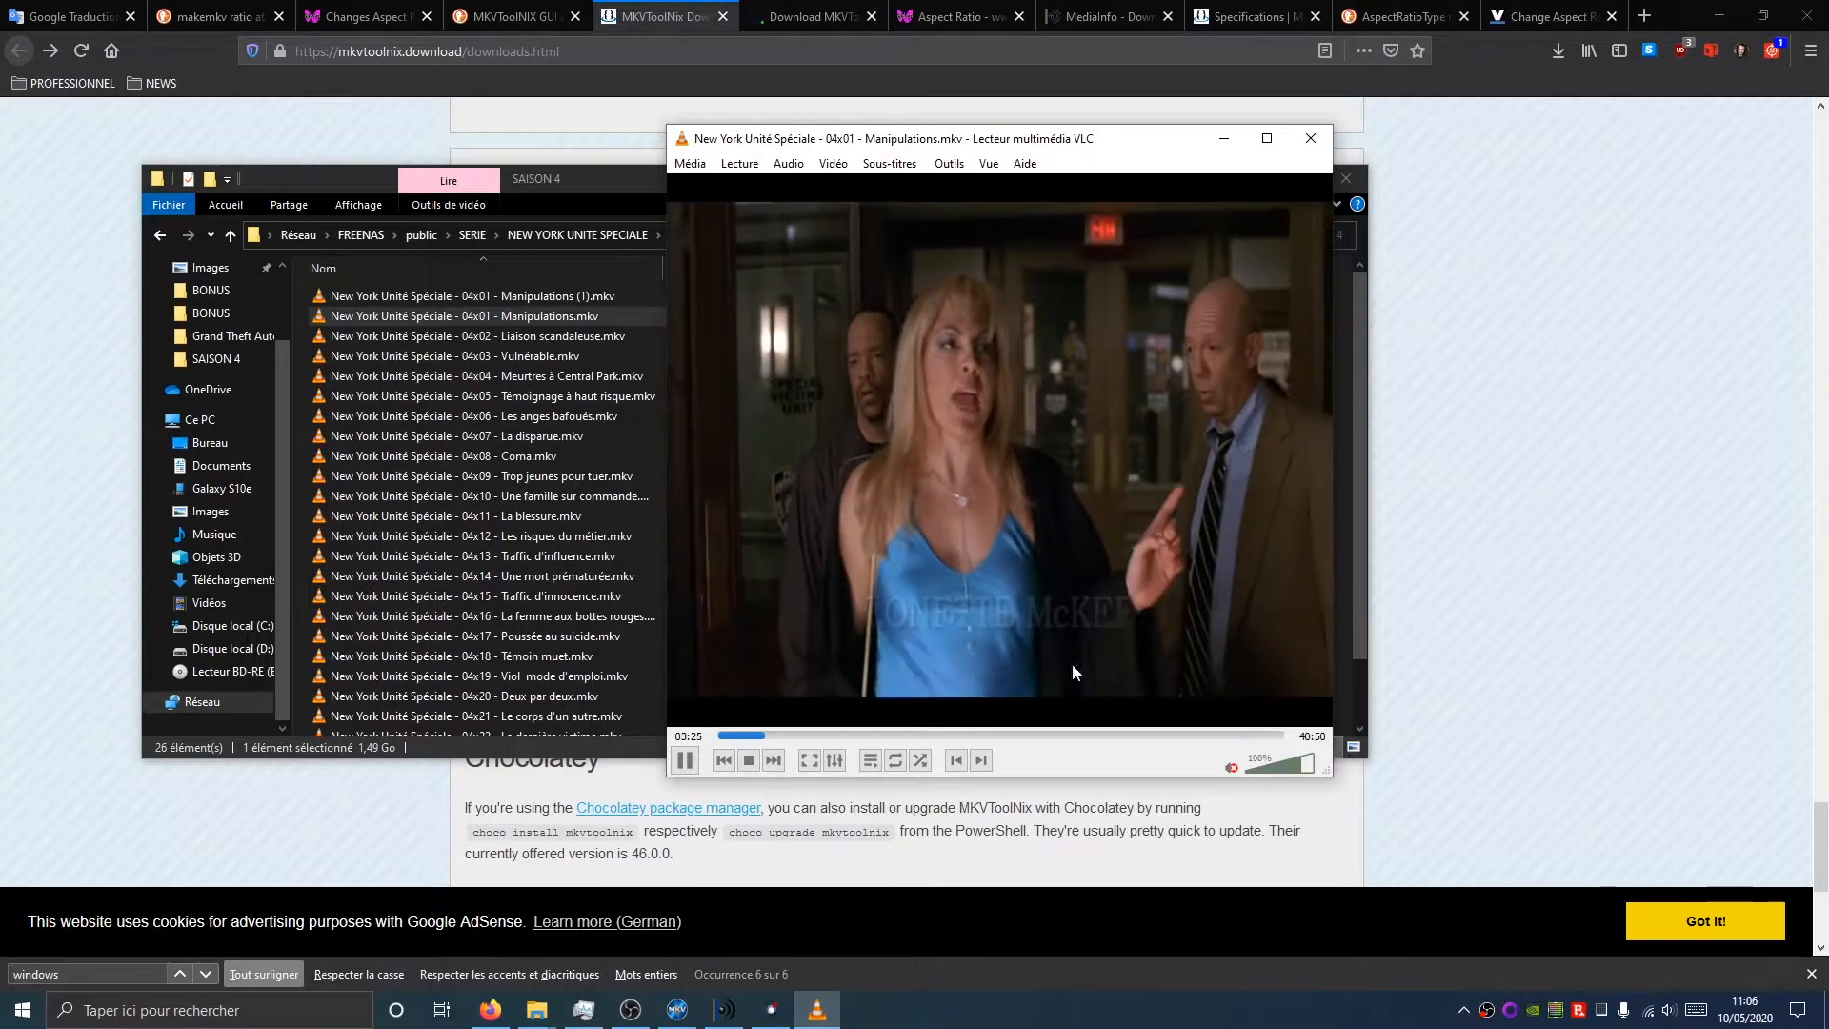
pyautogui.click(750, 760)
# - Play "New York Unité Spéciale - 04x01 - Manipulations (1).mkv", skip ahead to a scene to check its proportions, and close the player
pyautogui.doubleClick(540, 294)
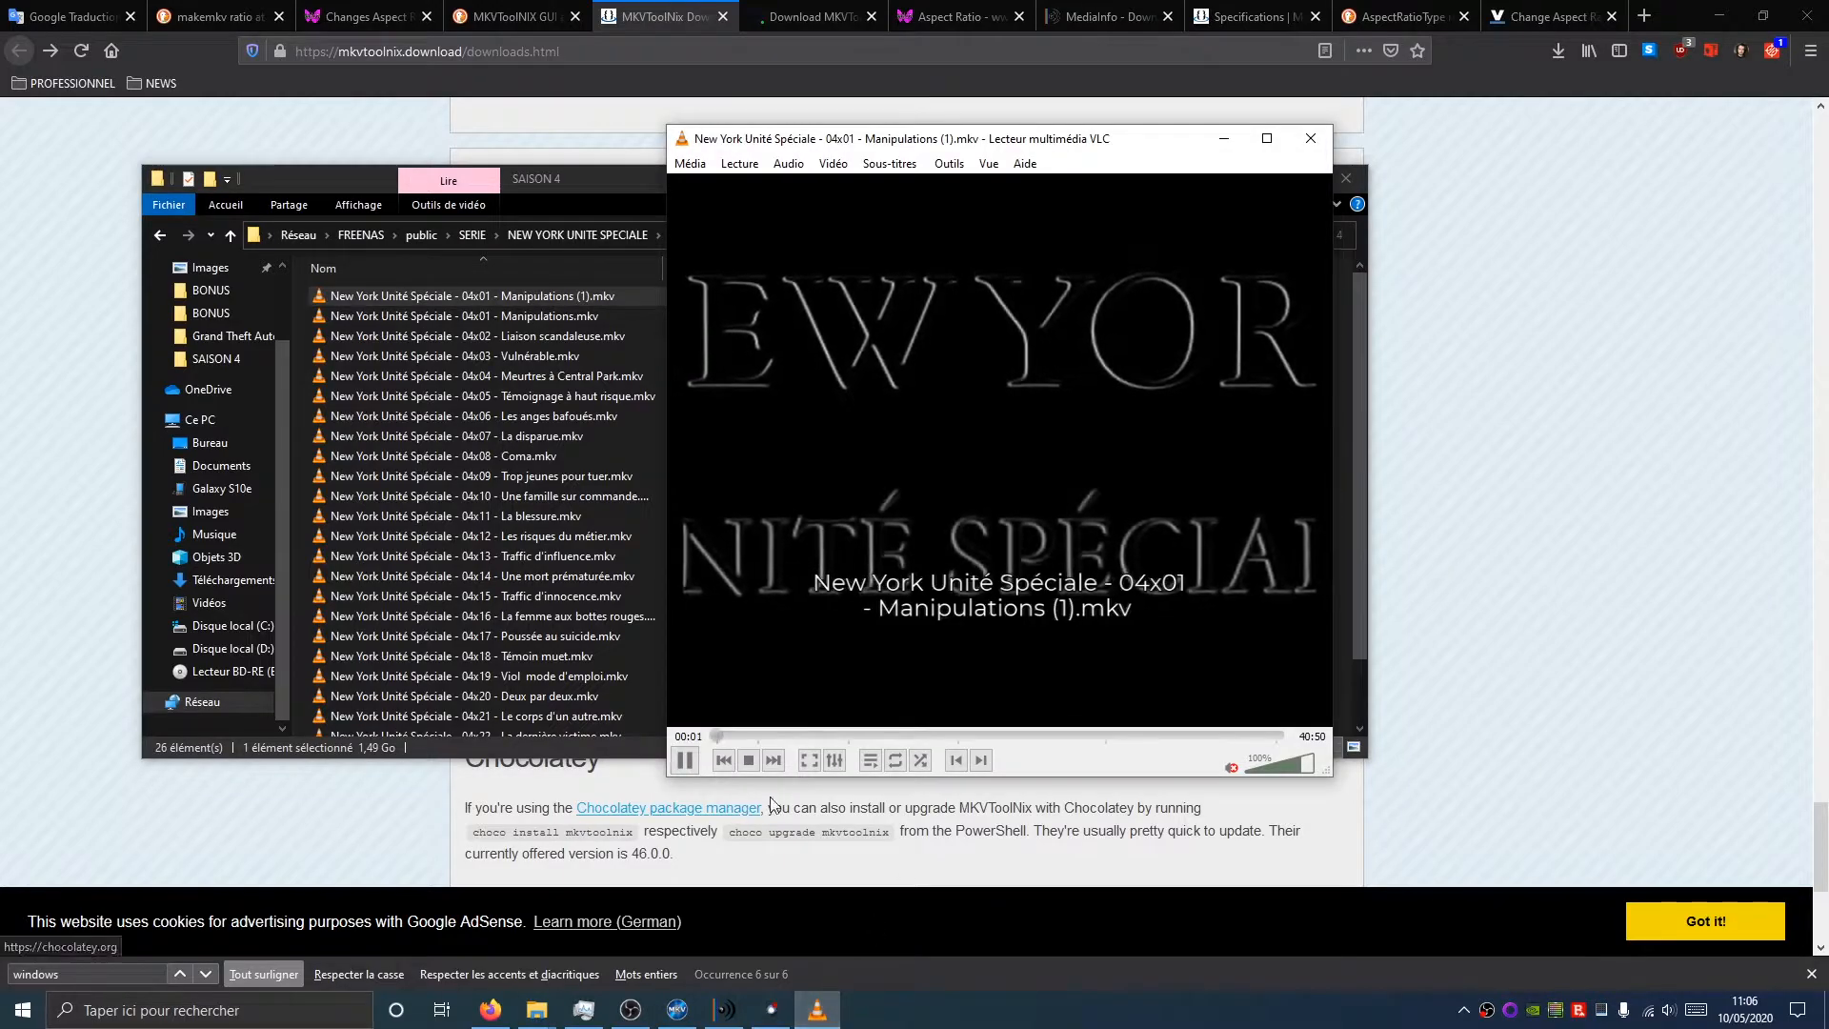
pyautogui.click(981, 761)
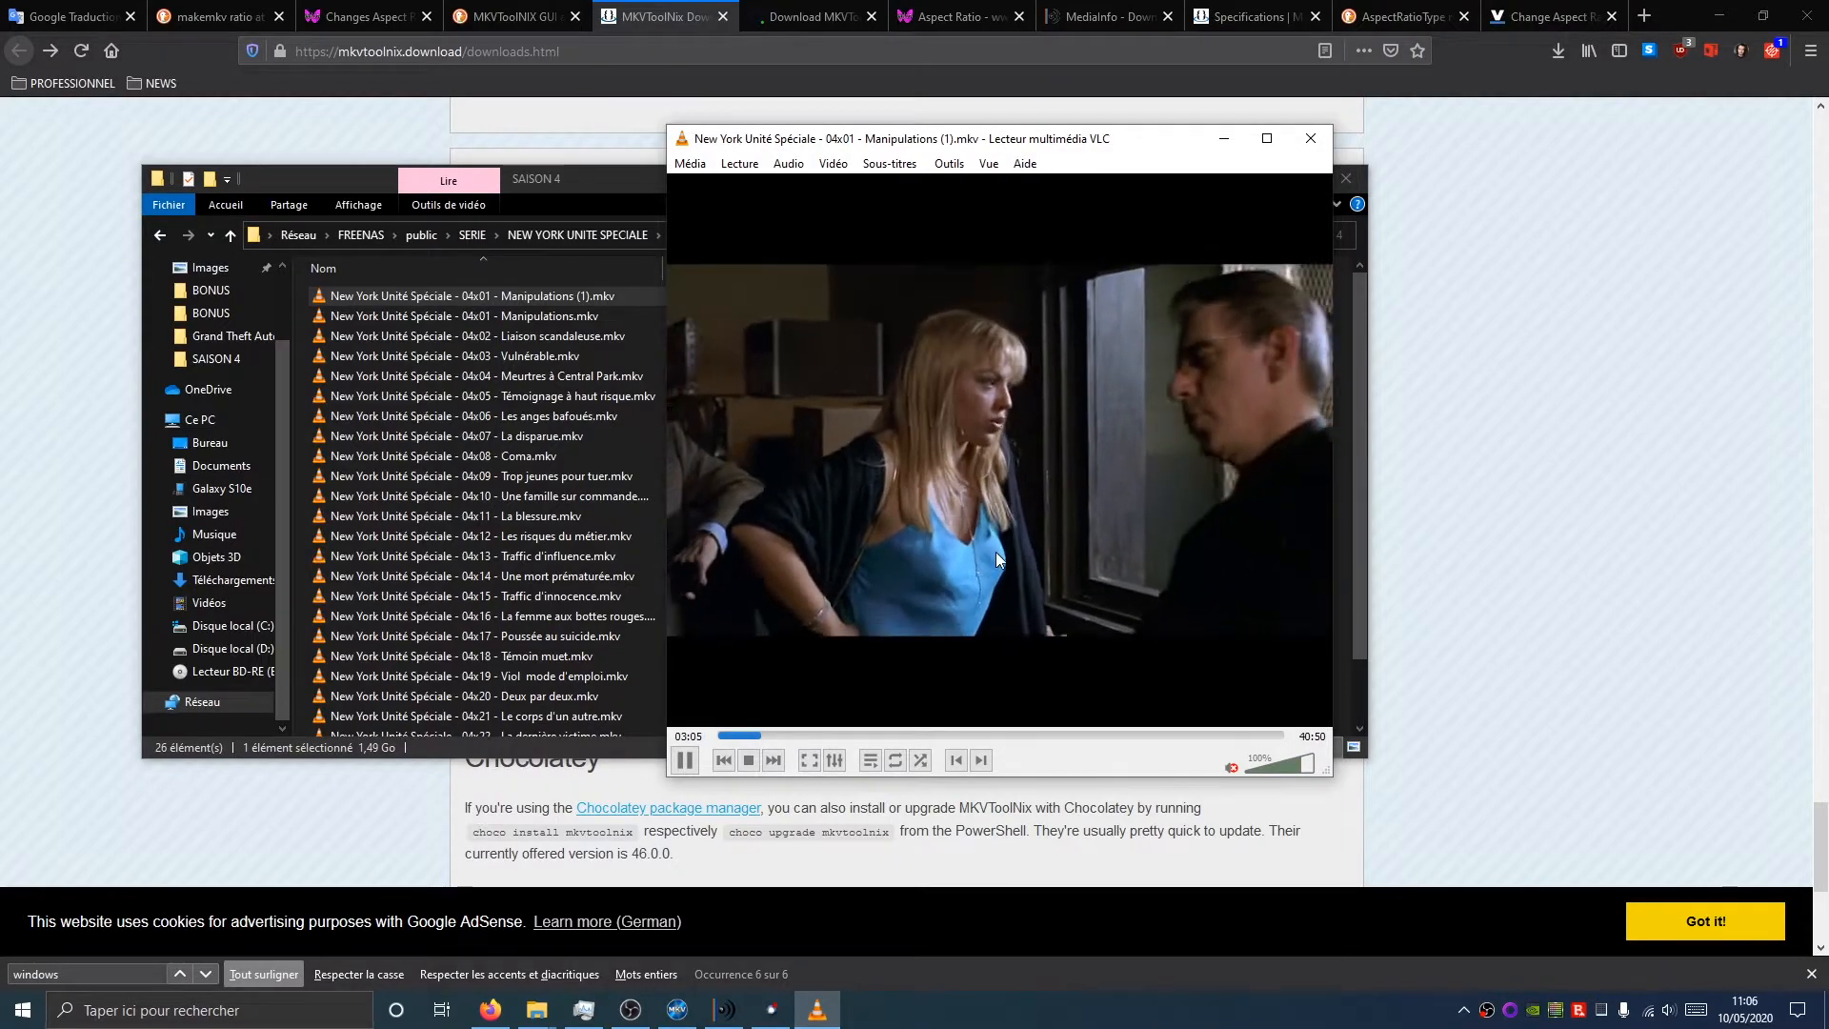
pyautogui.click(1309, 135)
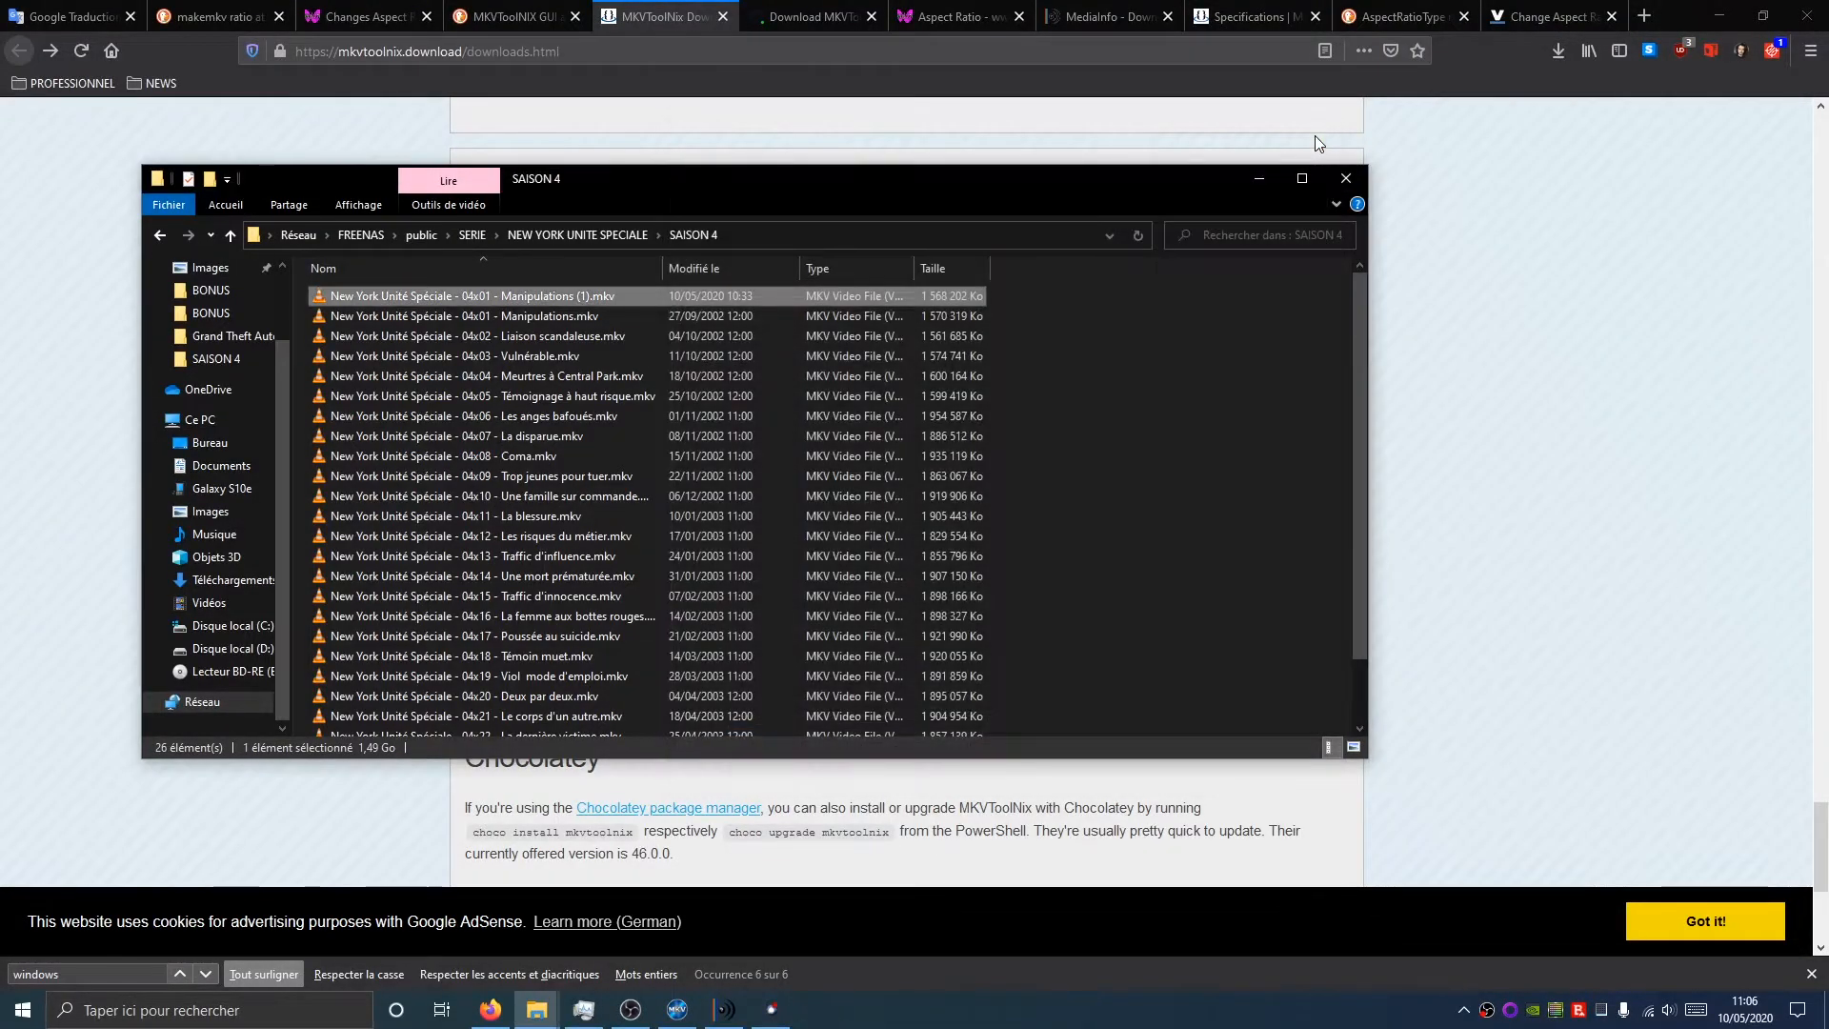
# - Switch to the browser and follow the MKVToolNix Windows download link to the list of installers on fosshub.com
pyautogui.click(627, 28)
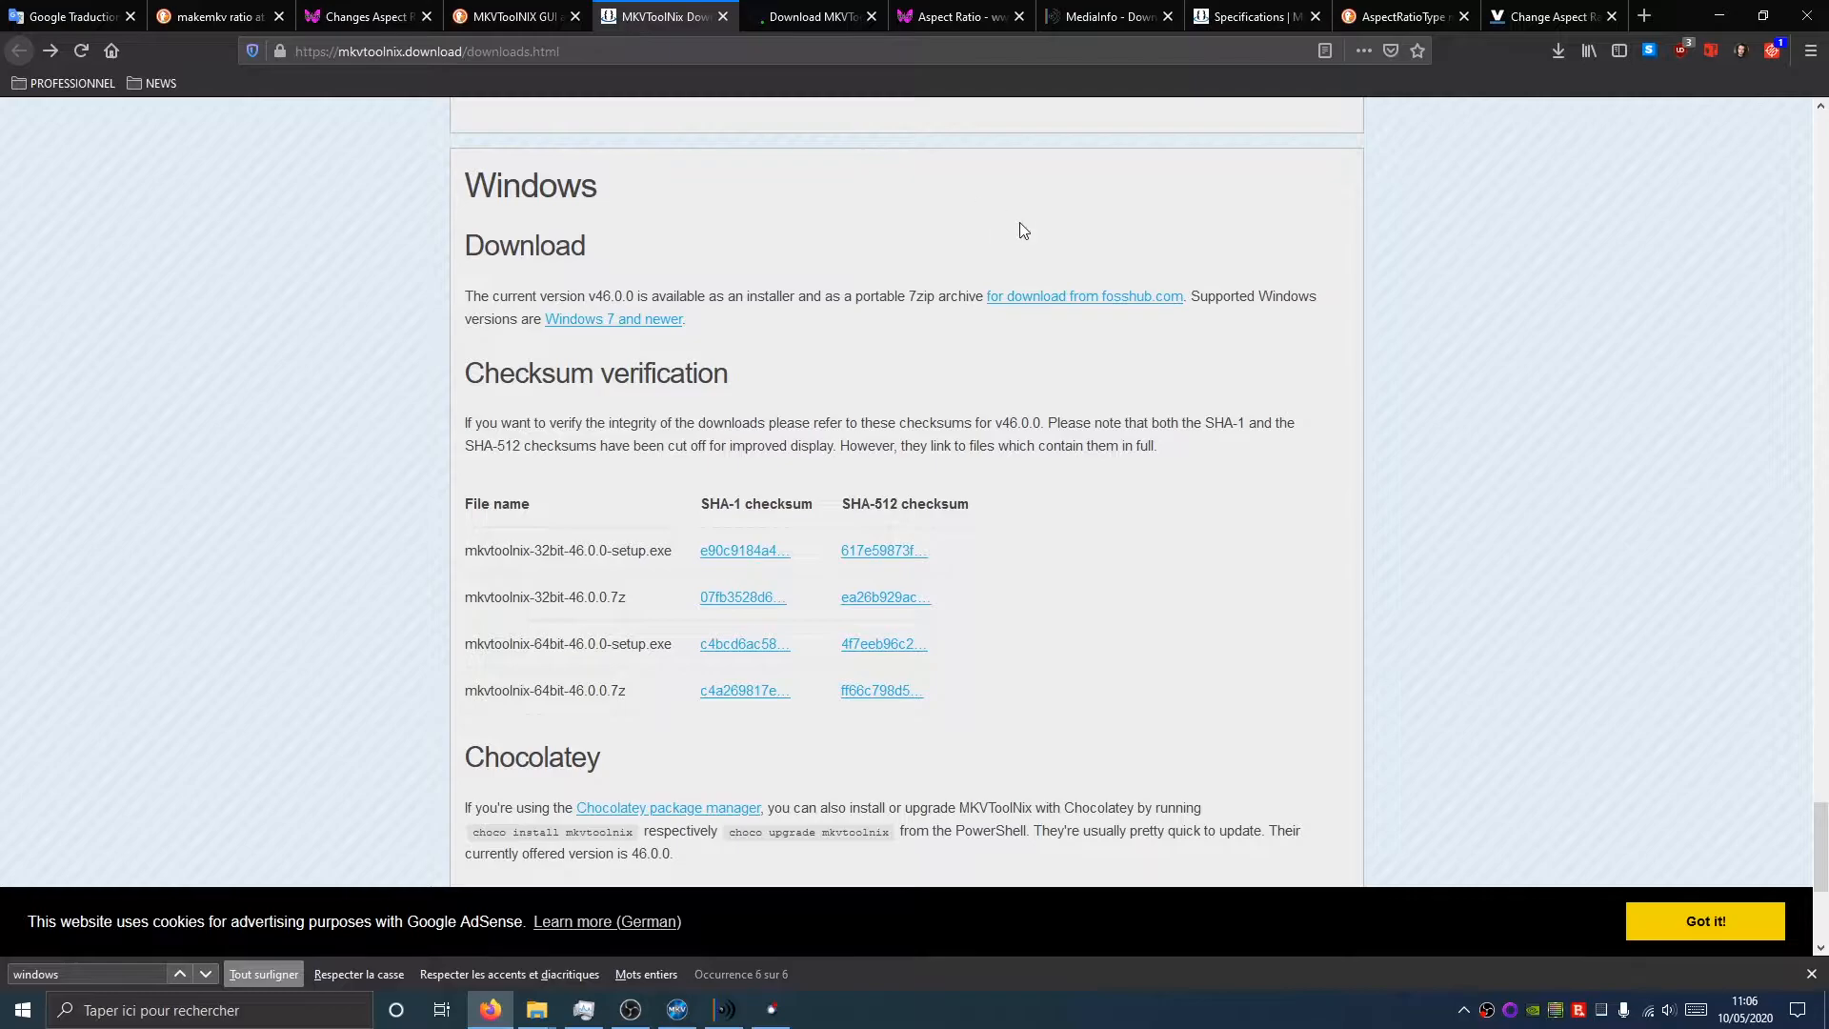
pyautogui.click(820, 51)
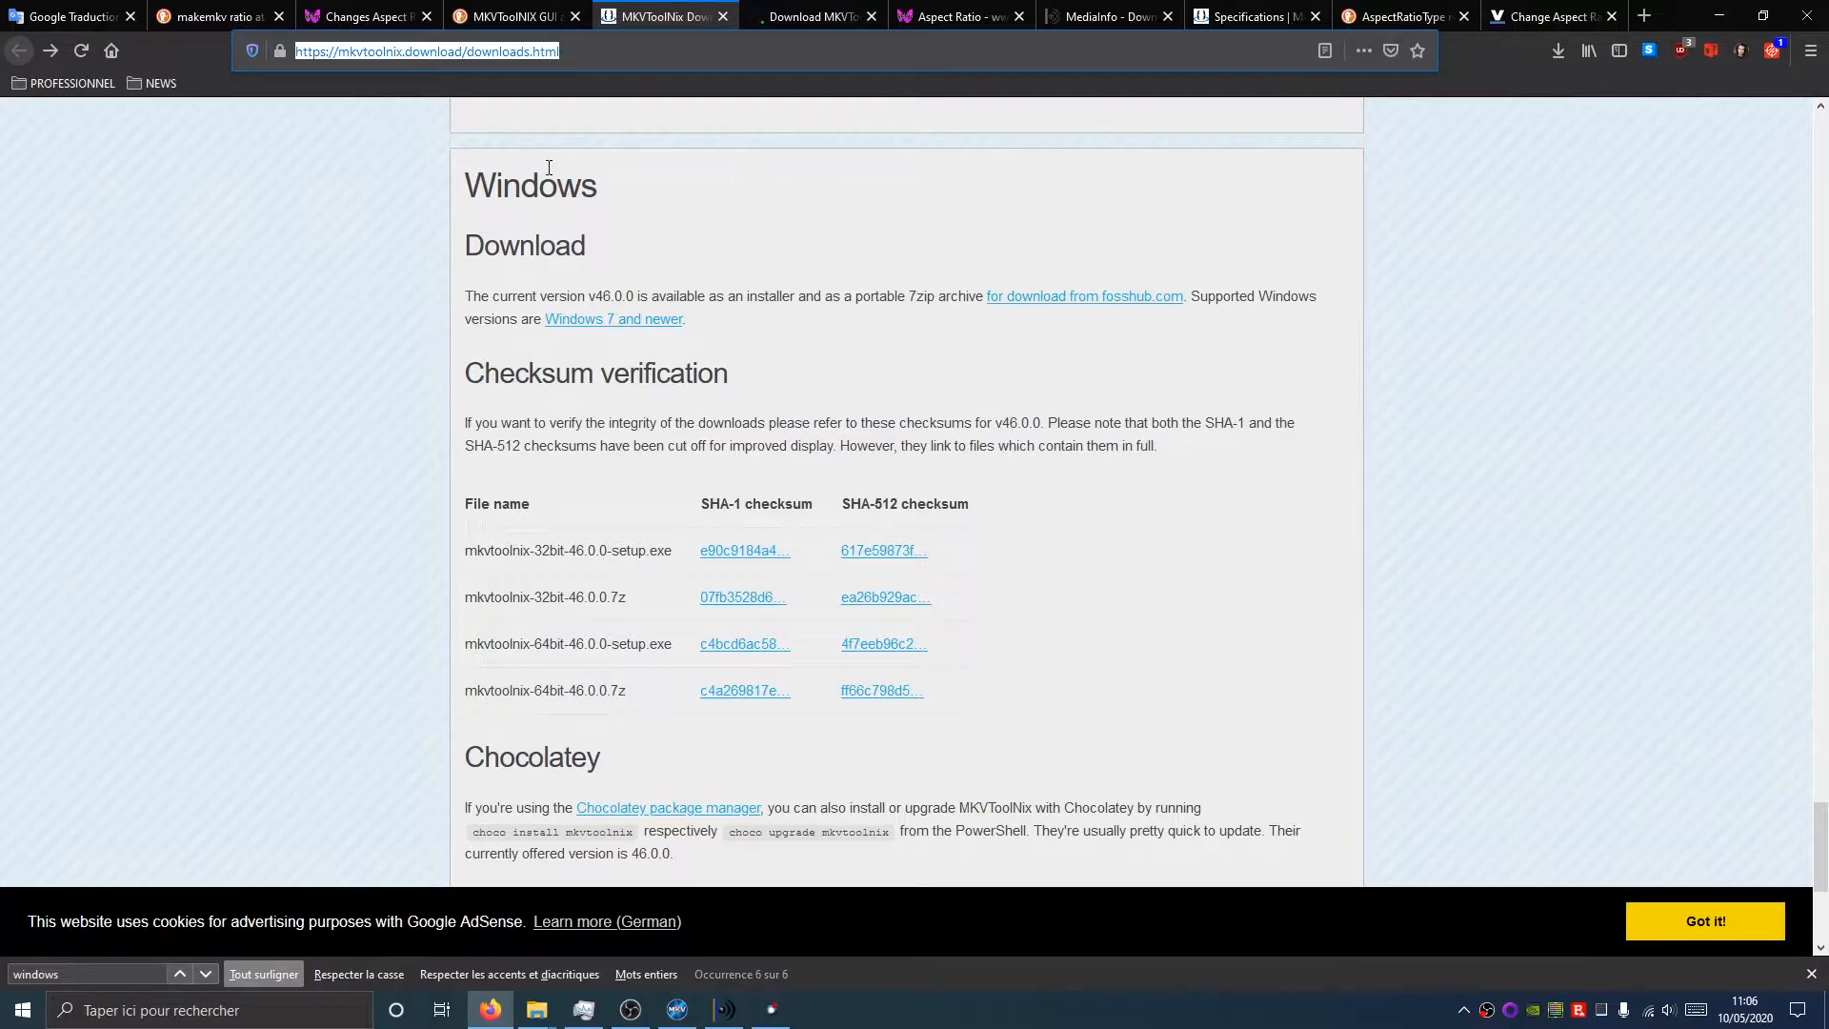
pyautogui.moveTo(1821, 848)
pyautogui.mouseDown()
pyautogui.moveTo(1821, 700)
pyautogui.moveTo(1821, 843)
pyautogui.mouseUp()
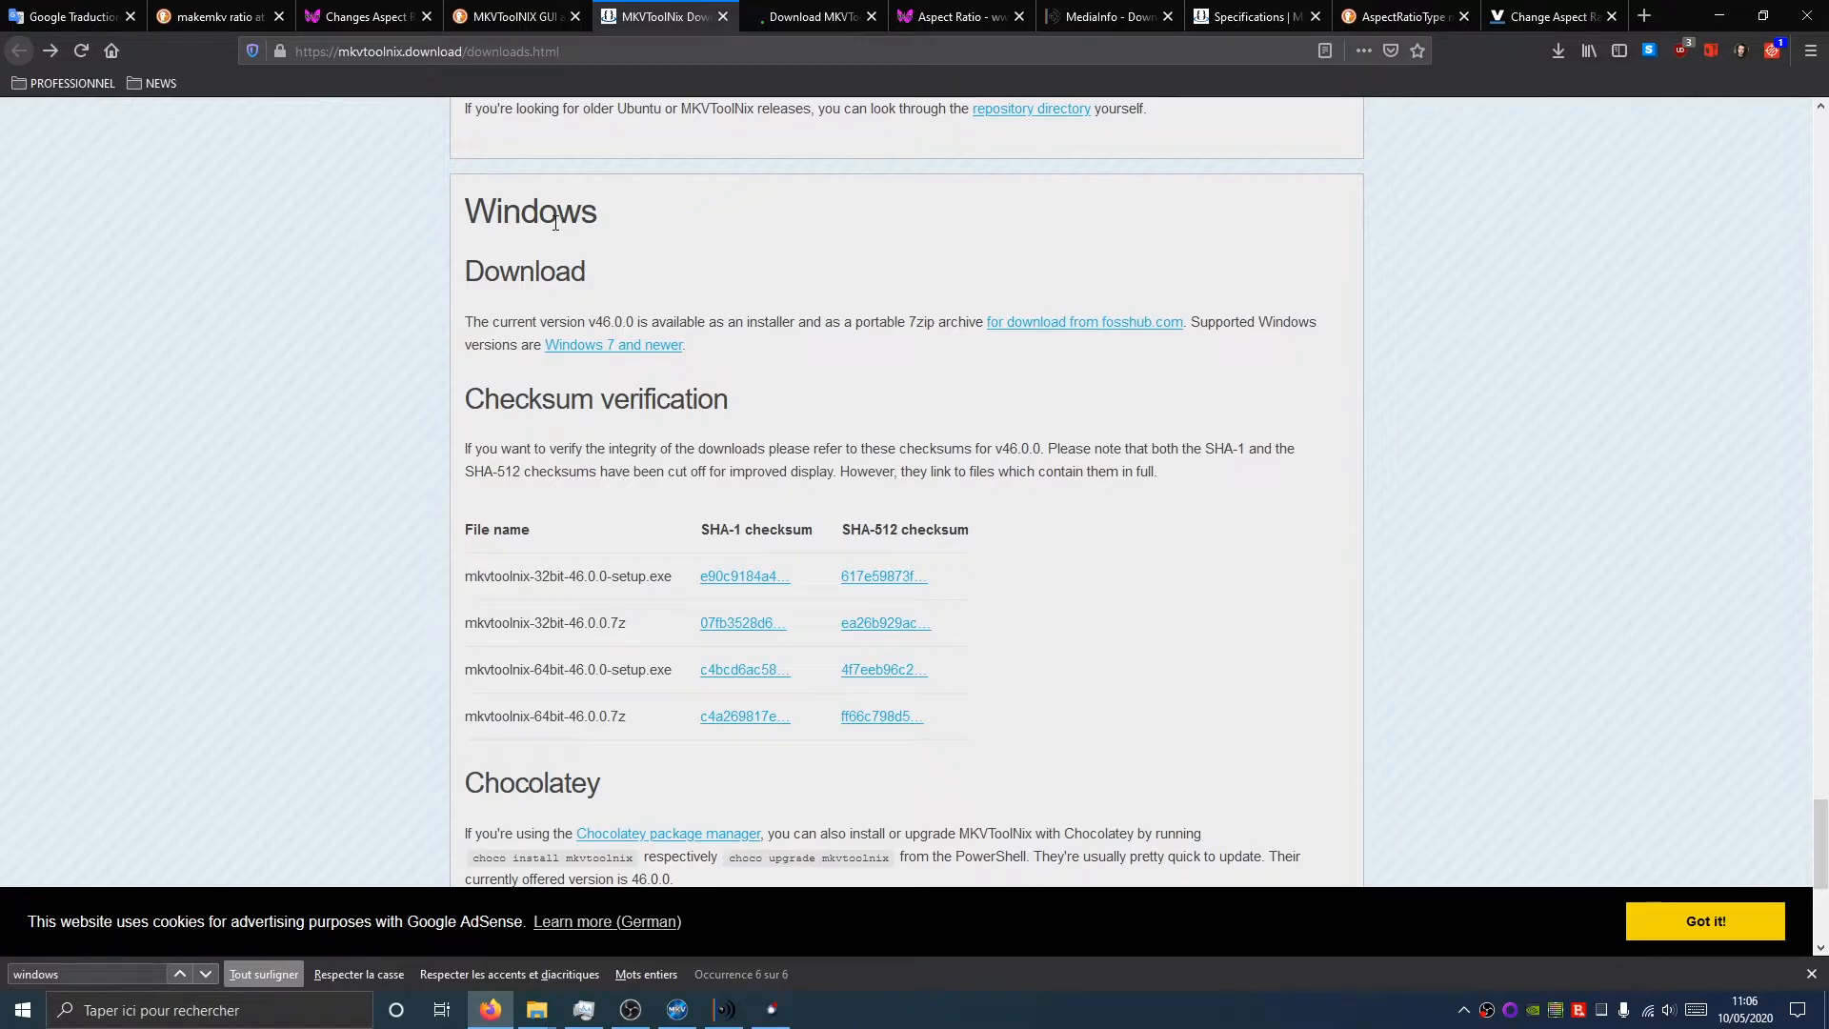
pyautogui.click(1096, 323)
pyautogui.scroll(-3, 858, 582)
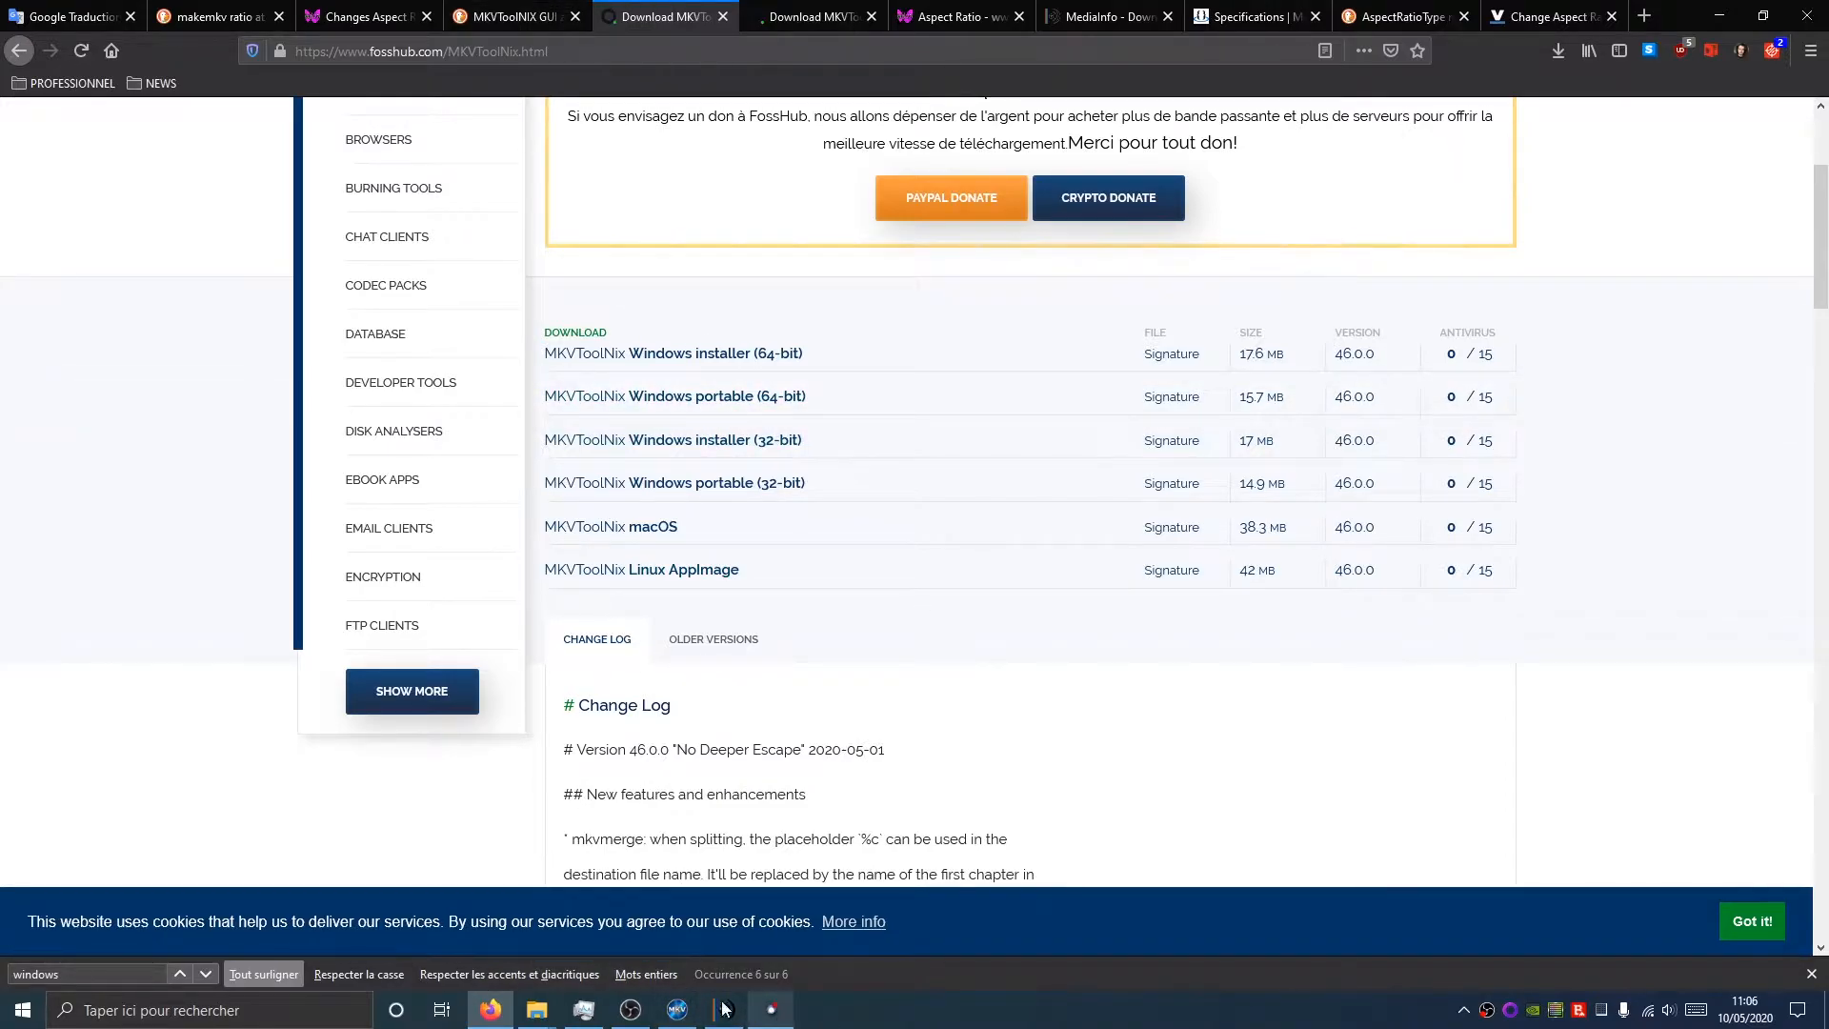
# - Show the mkvtoolnix program folder and switch to the MKVToolNix GUI window
pyautogui.moveTo(537, 1010)
pyautogui.click(631, 941)
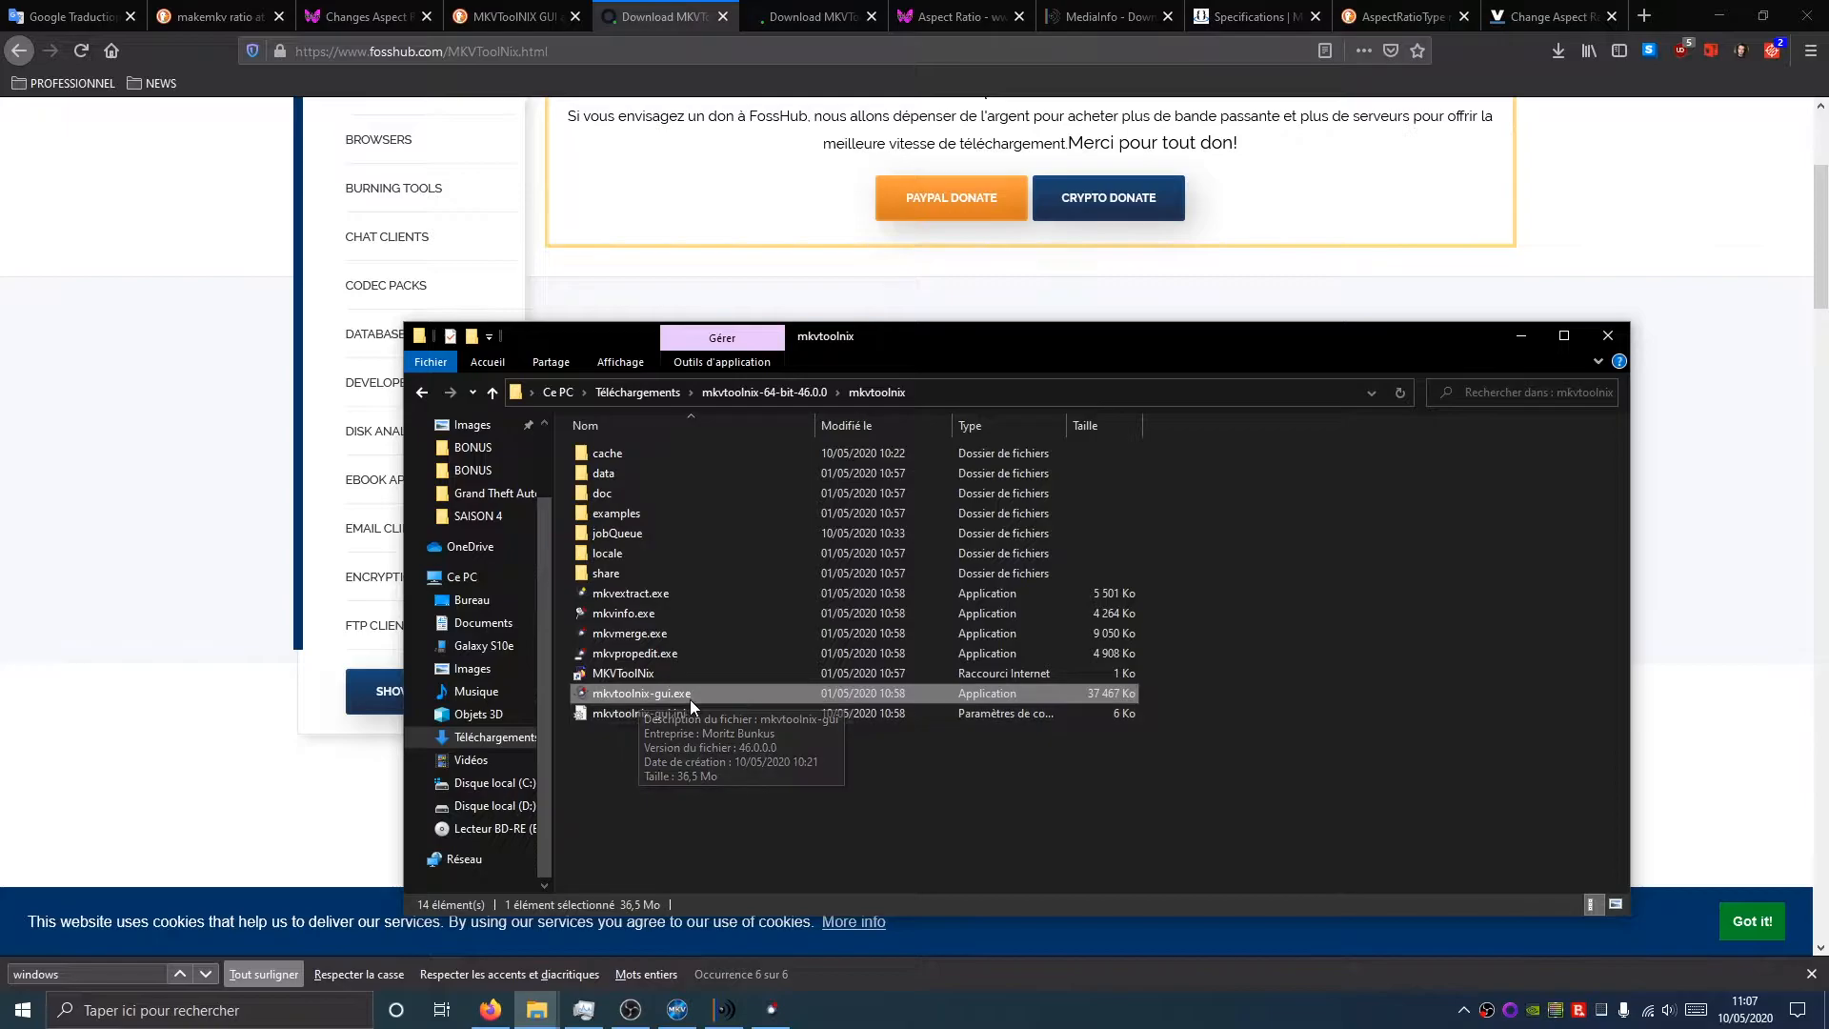
pyautogui.click(773, 1012)
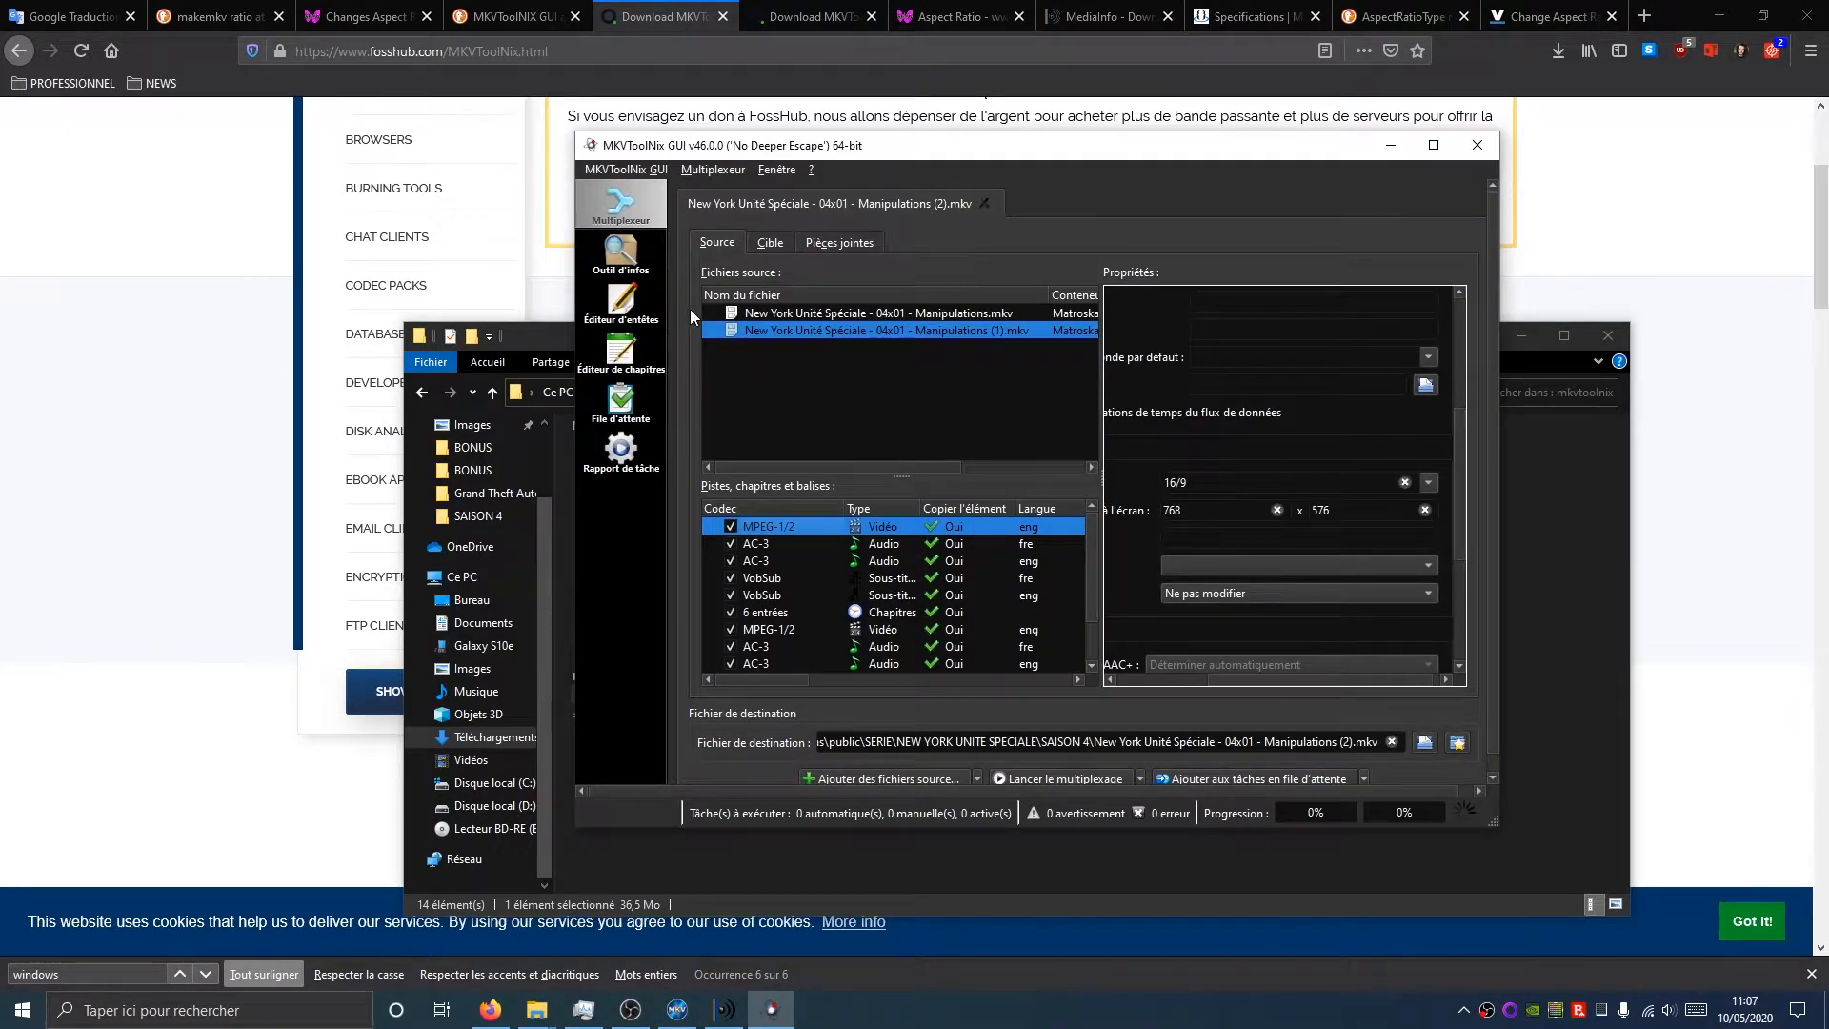
# - Remove both Manipulations files from the multiplexer's source file list
pyautogui.rightClick(787, 333)
pyautogui.click(838, 410)
pyautogui.rightClick(780, 316)
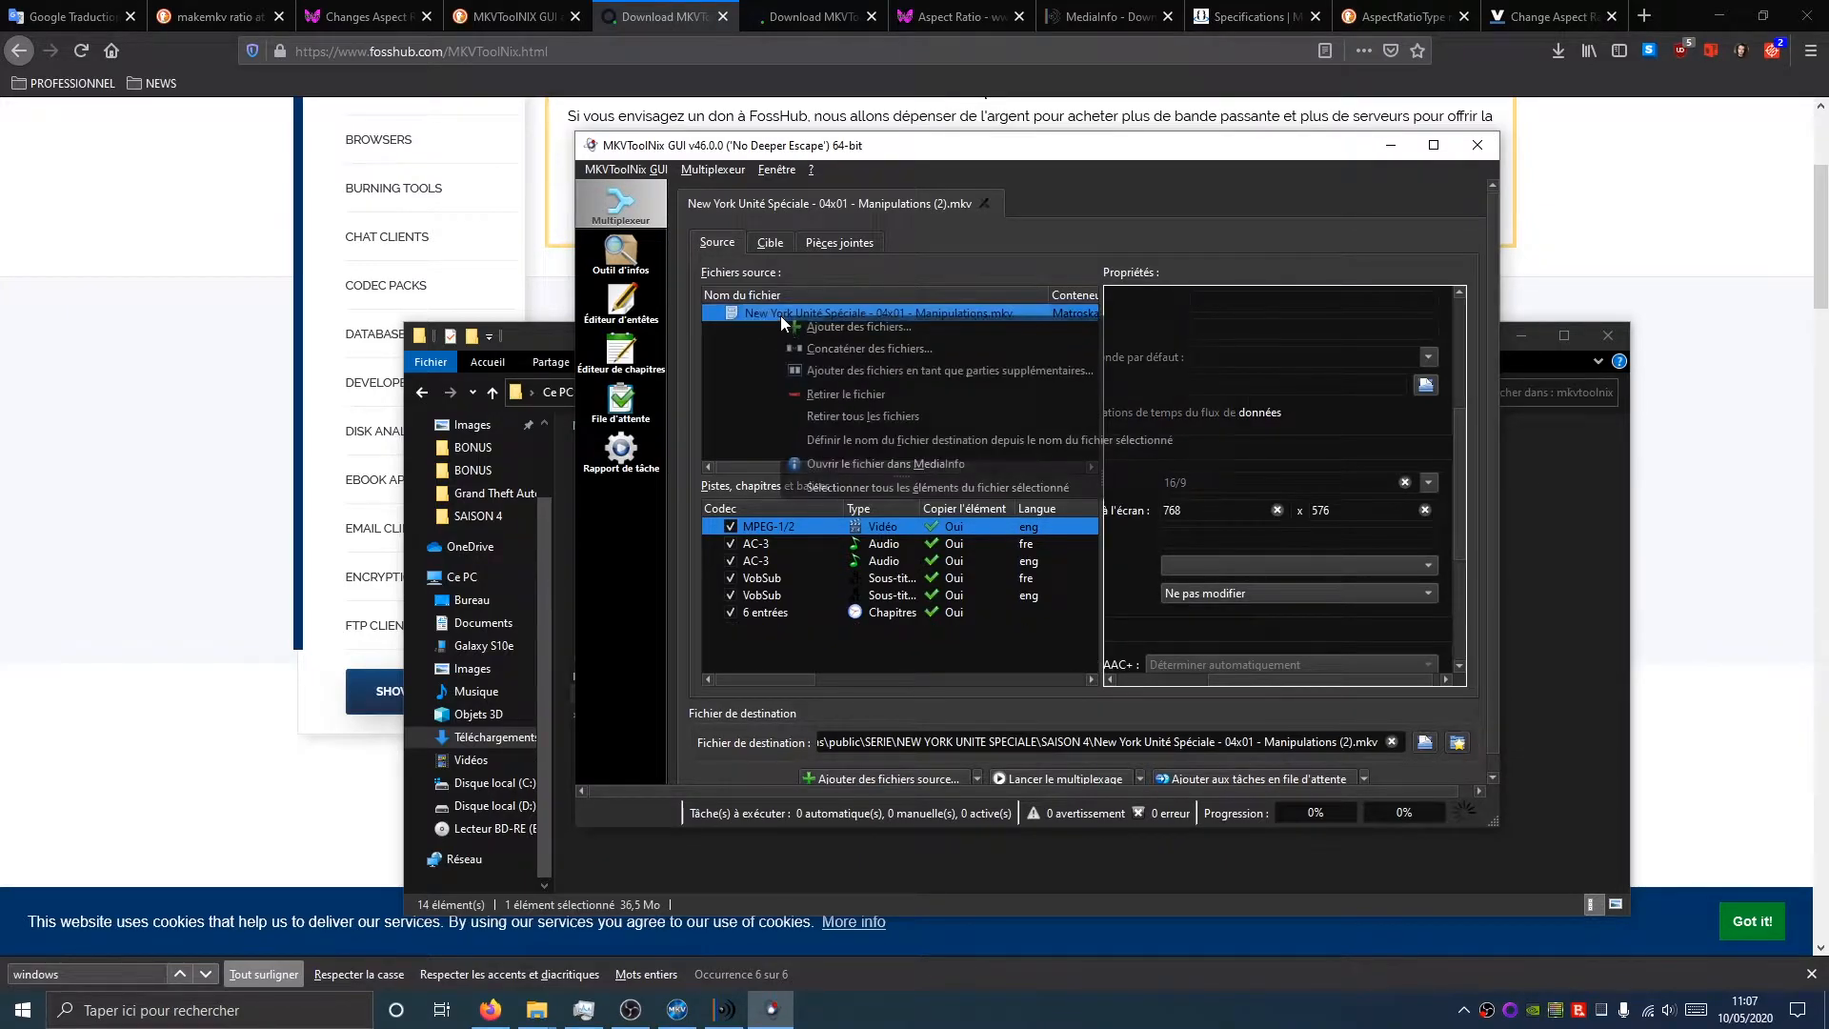
pyautogui.click(831, 395)
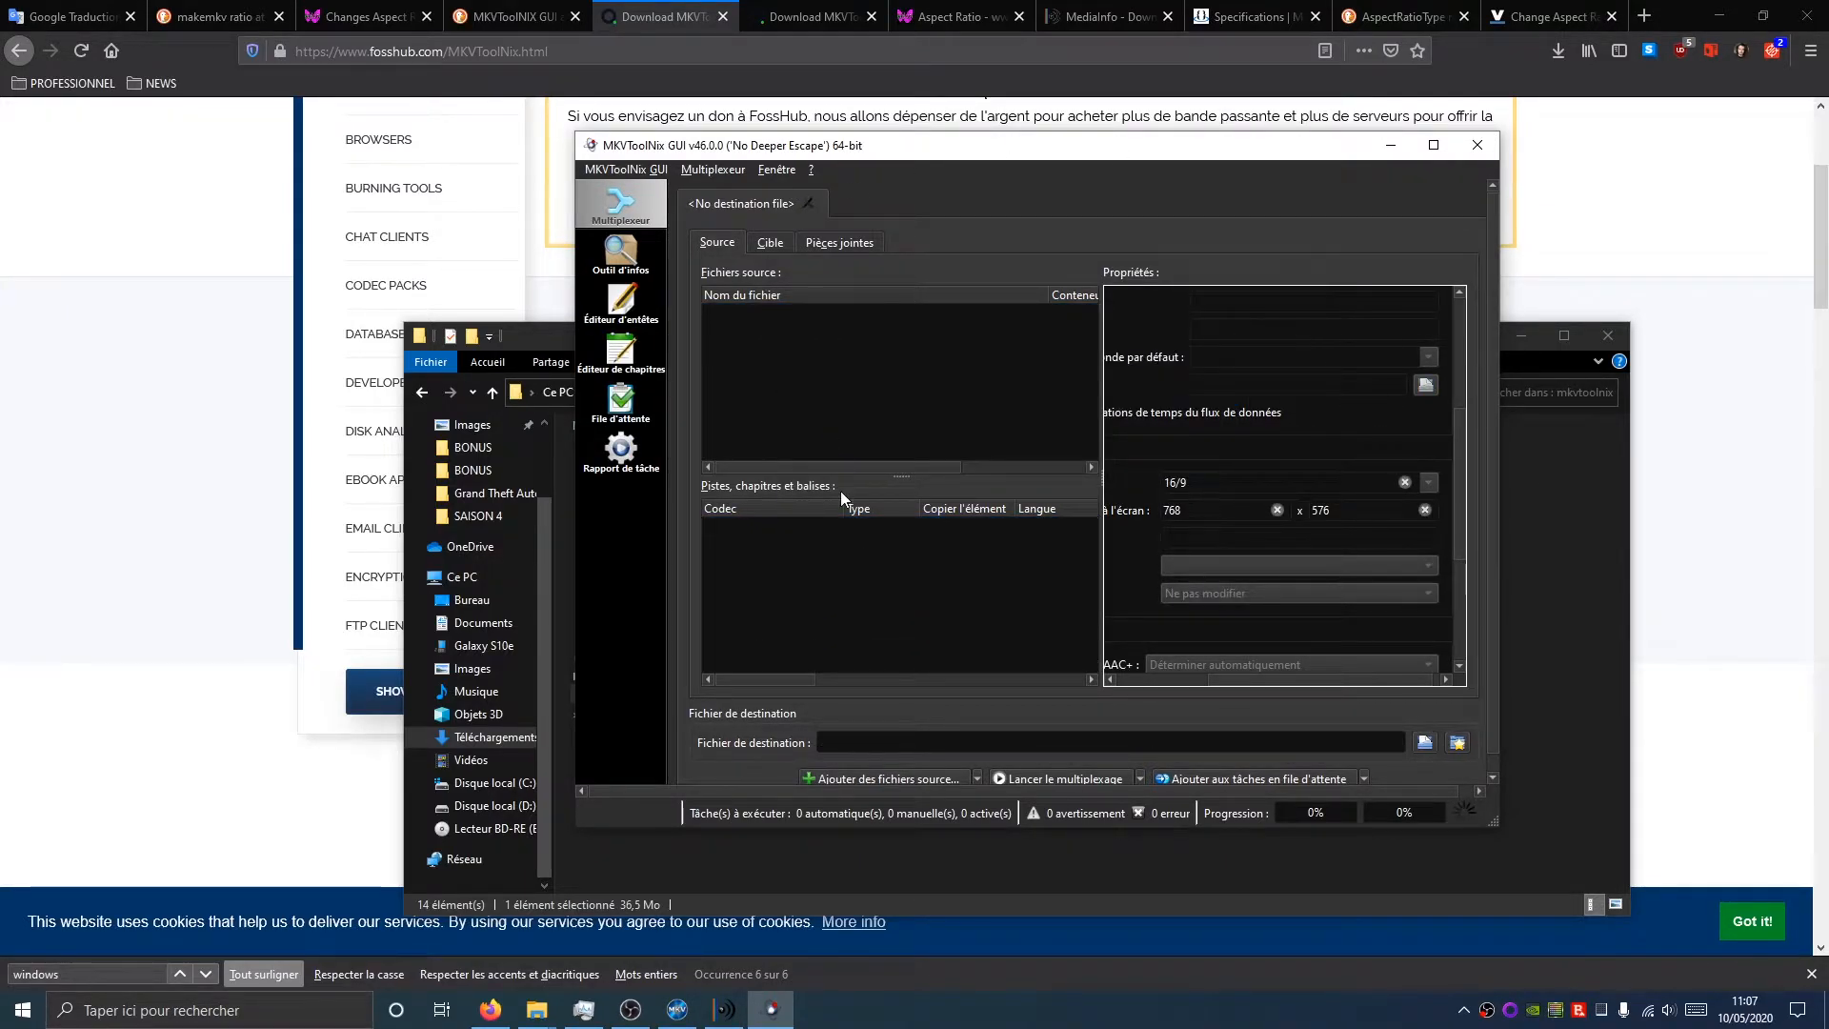
# - Add "New York Unité Spéciale - 04x01 - Manipulations.mkv" from the SAISON 4 folder as the source file
pyautogui.rightClick(796, 341)
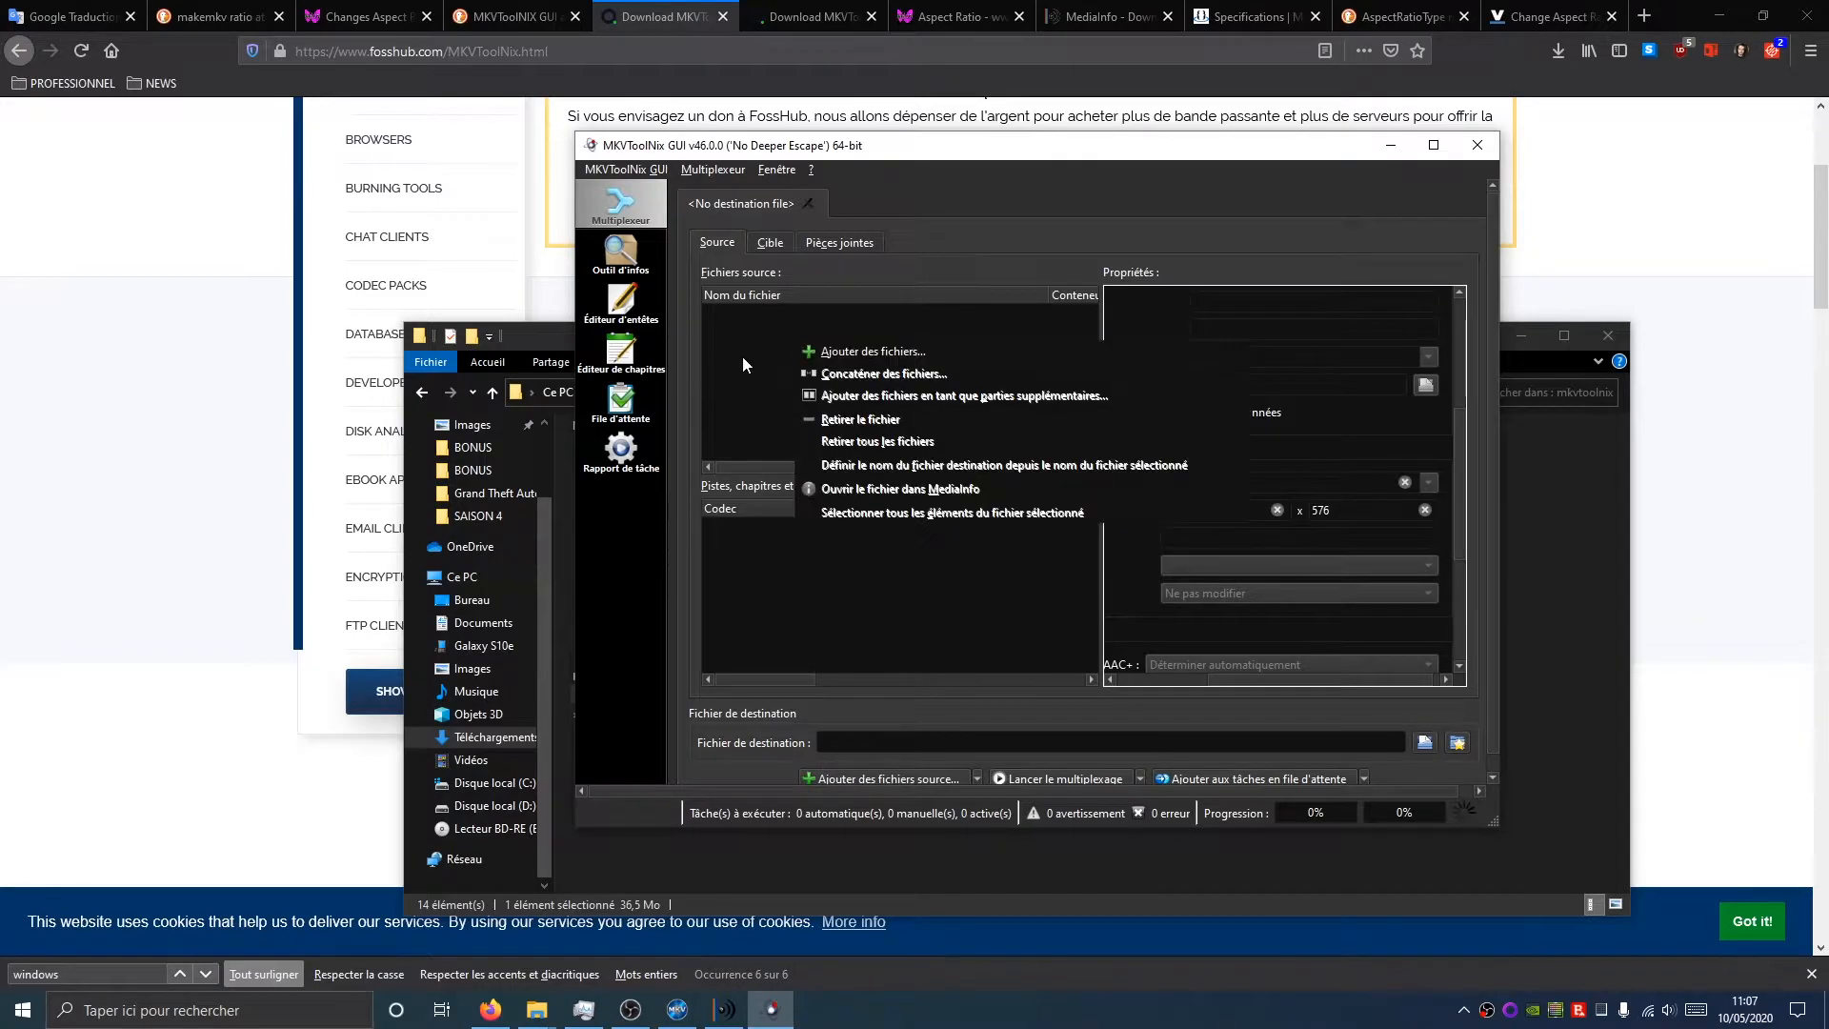
pyautogui.click(822, 353)
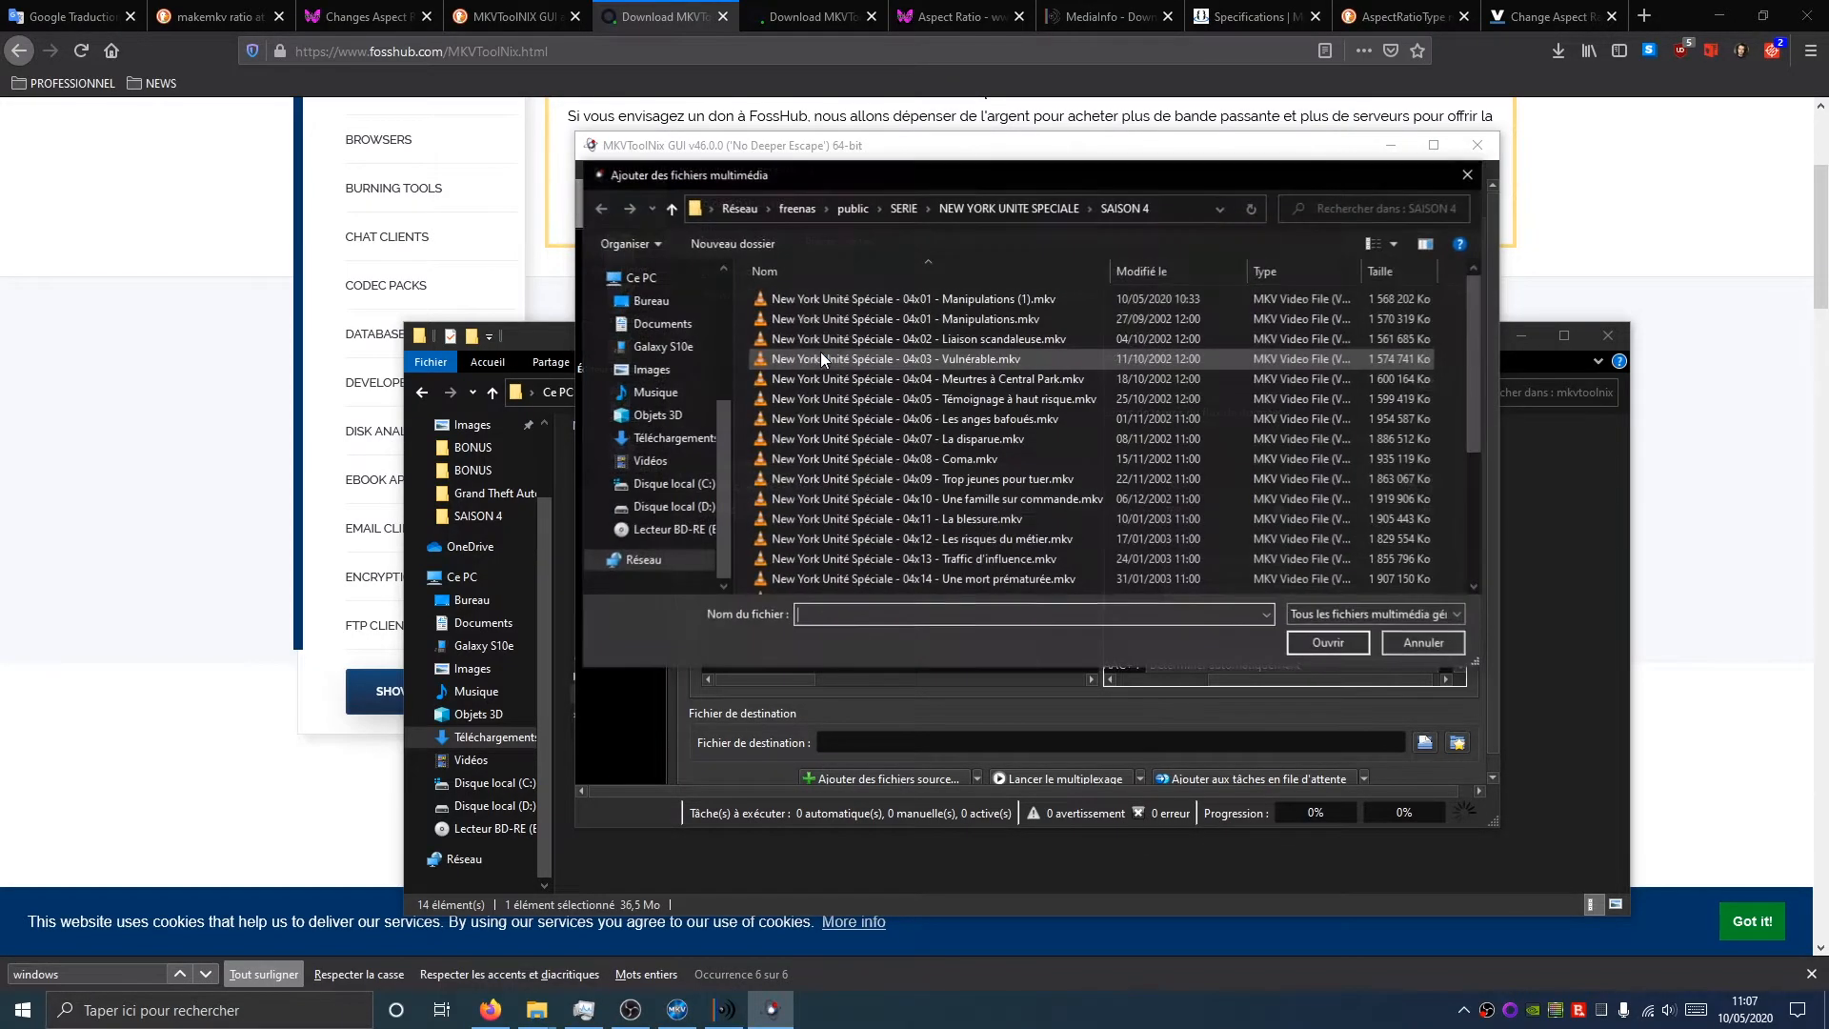
pyautogui.click(928, 318)
pyautogui.click(1303, 643)
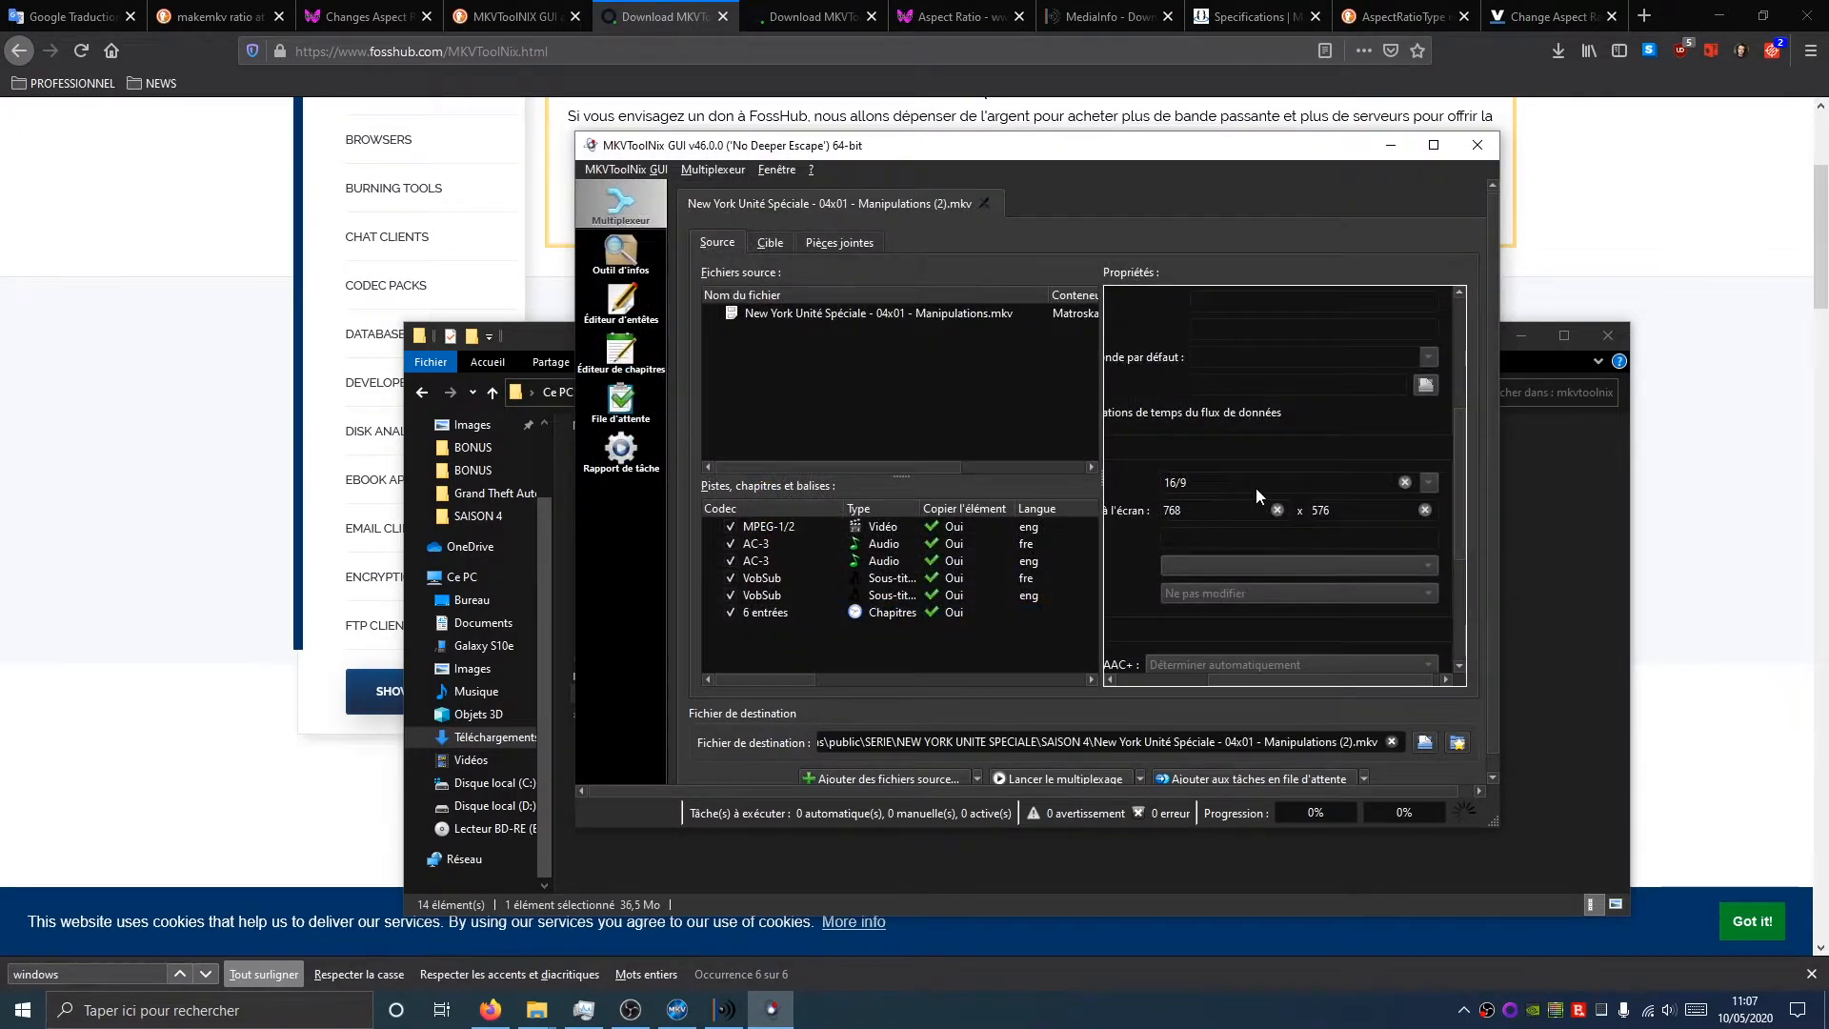
# - Set the aspect ratio of the MPEG-1/2 video track to 16/9 in its video properties
pyautogui.click(877, 526)
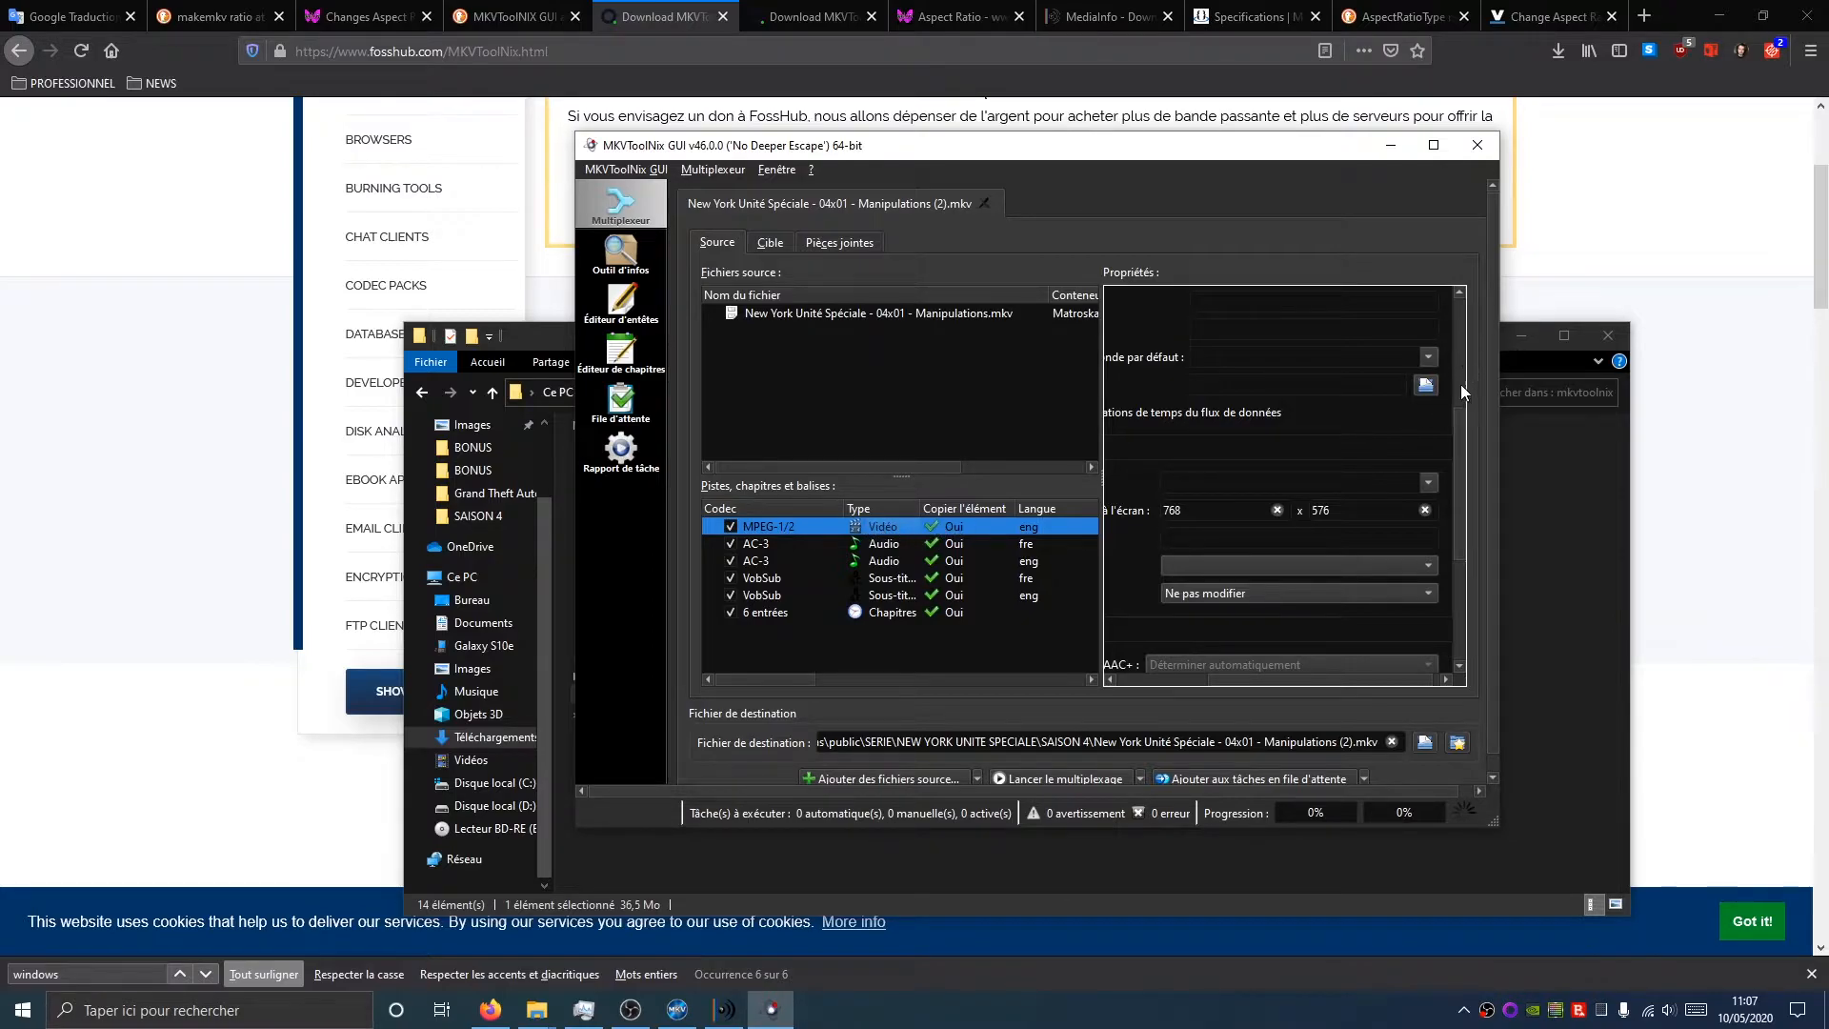
pyautogui.moveTo(1382, 678); pyautogui.dragTo(1277, 678)
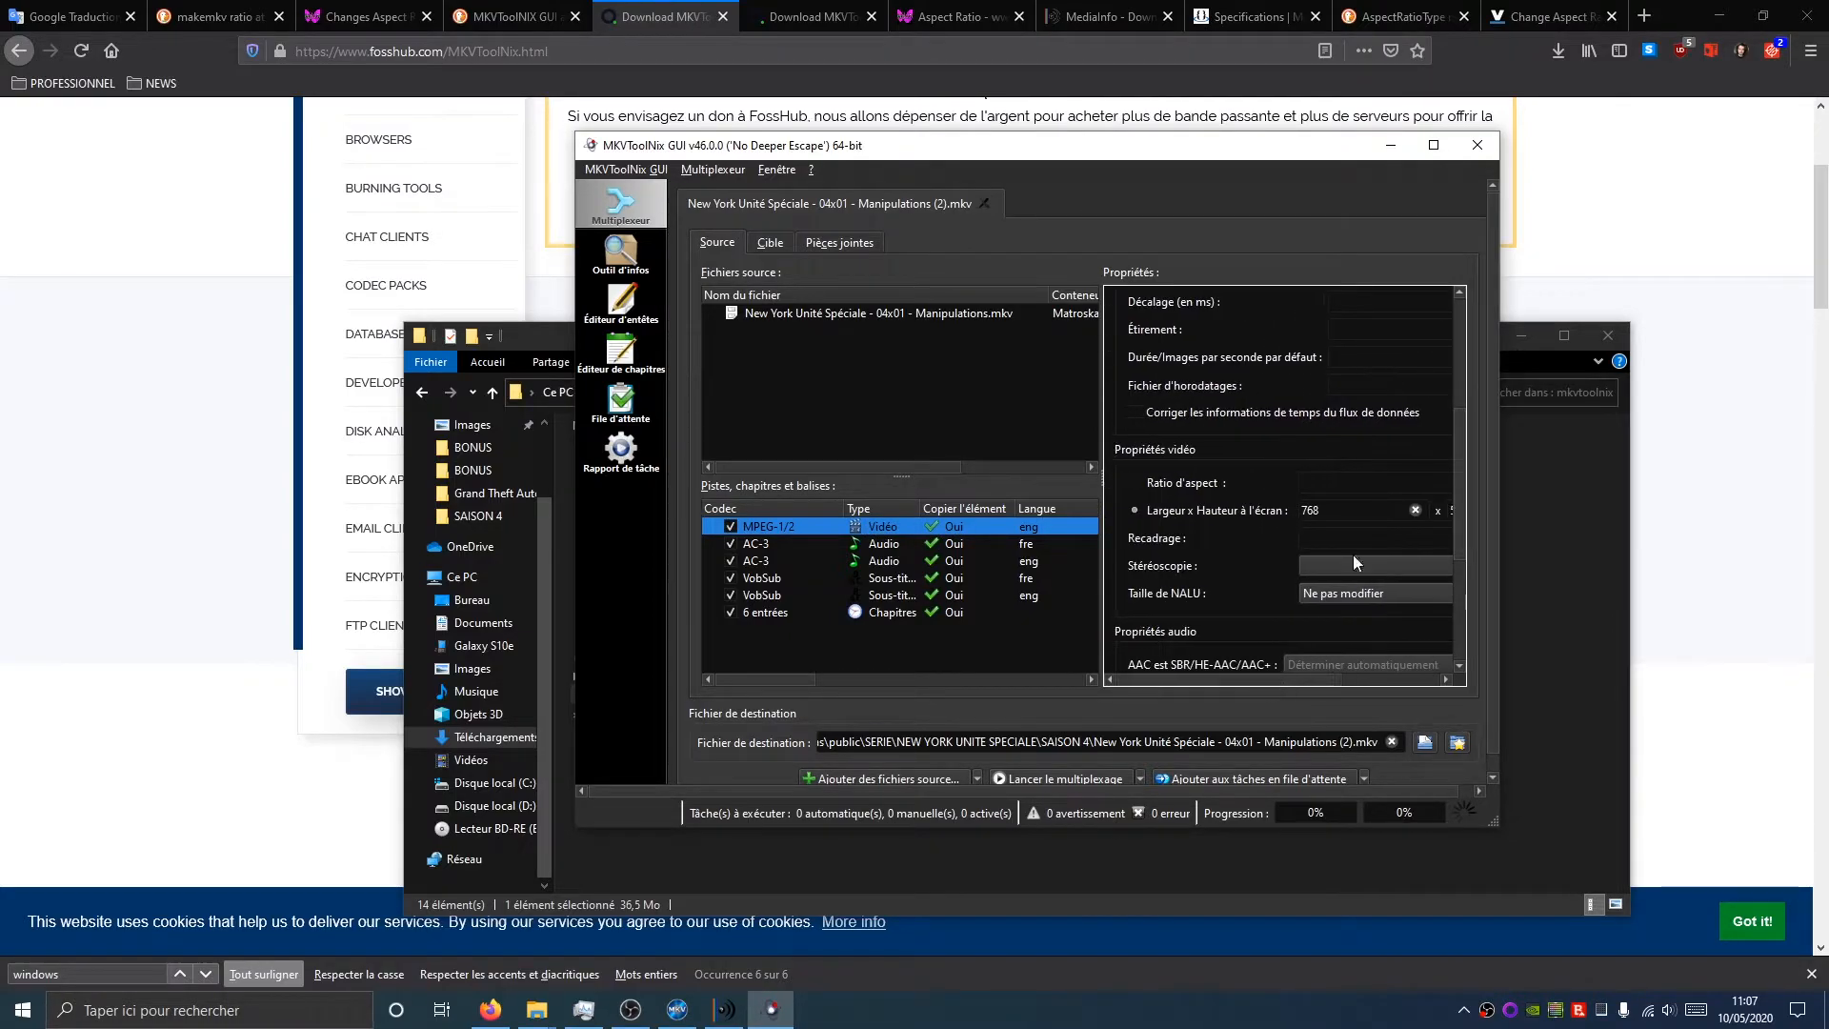
pyautogui.moveTo(1456, 453)
pyautogui.mouseDown()
pyautogui.moveTo(1461, 307)
pyautogui.moveTo(1444, 448)
pyautogui.mouseUp()
pyautogui.scroll(-2, 1433, 467)
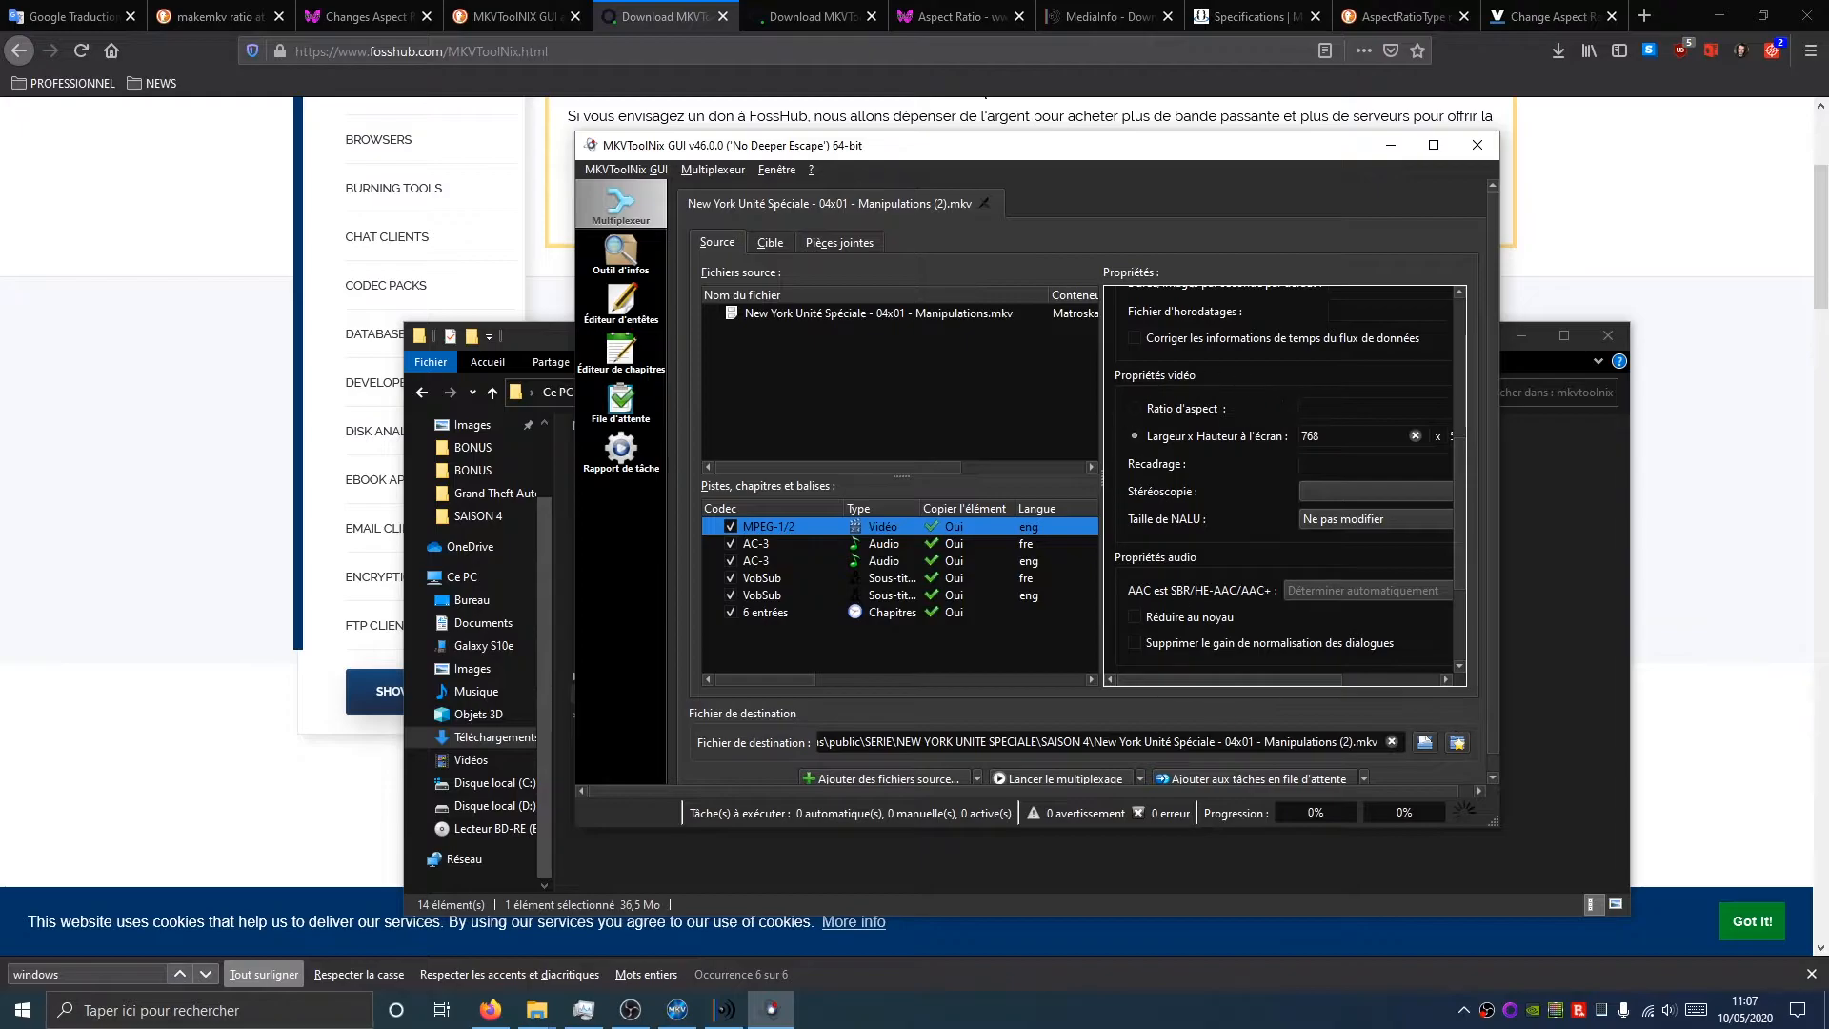
pyautogui.moveTo(1205, 679); pyautogui.dragTo(1208, 678)
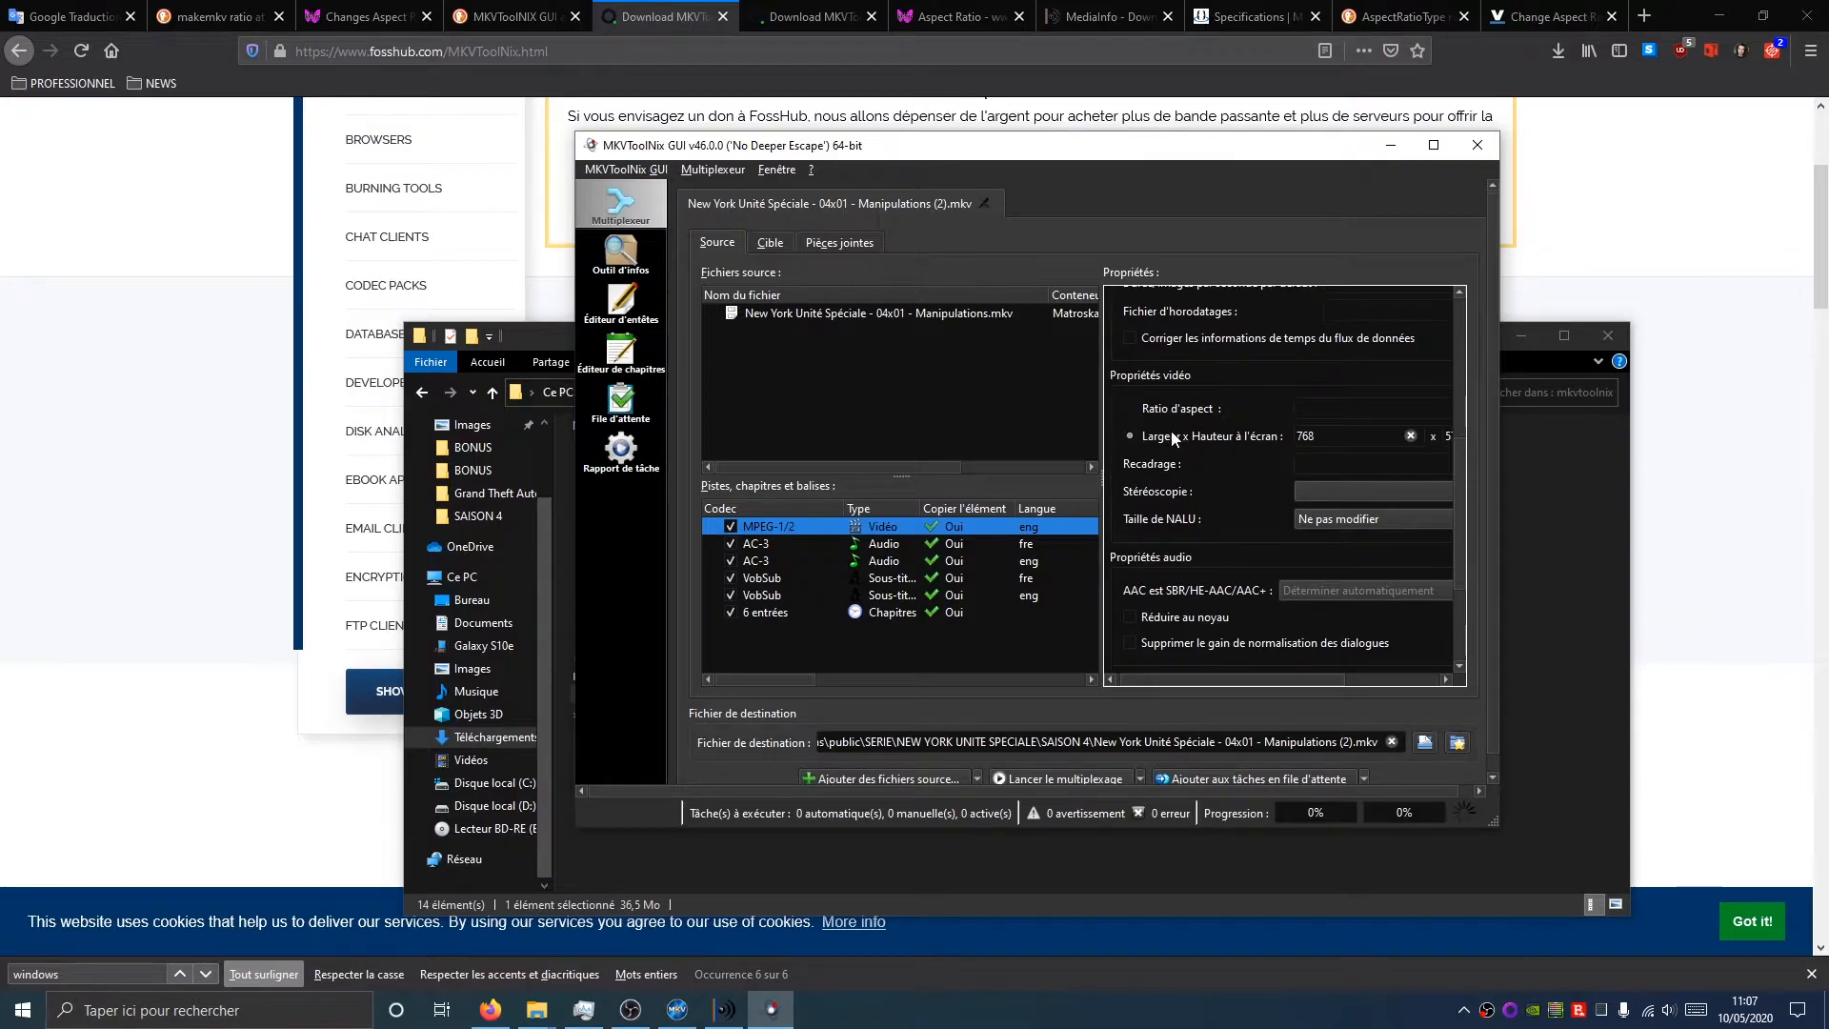
pyautogui.moveTo(1330, 676); pyautogui.dragTo(1452, 677)
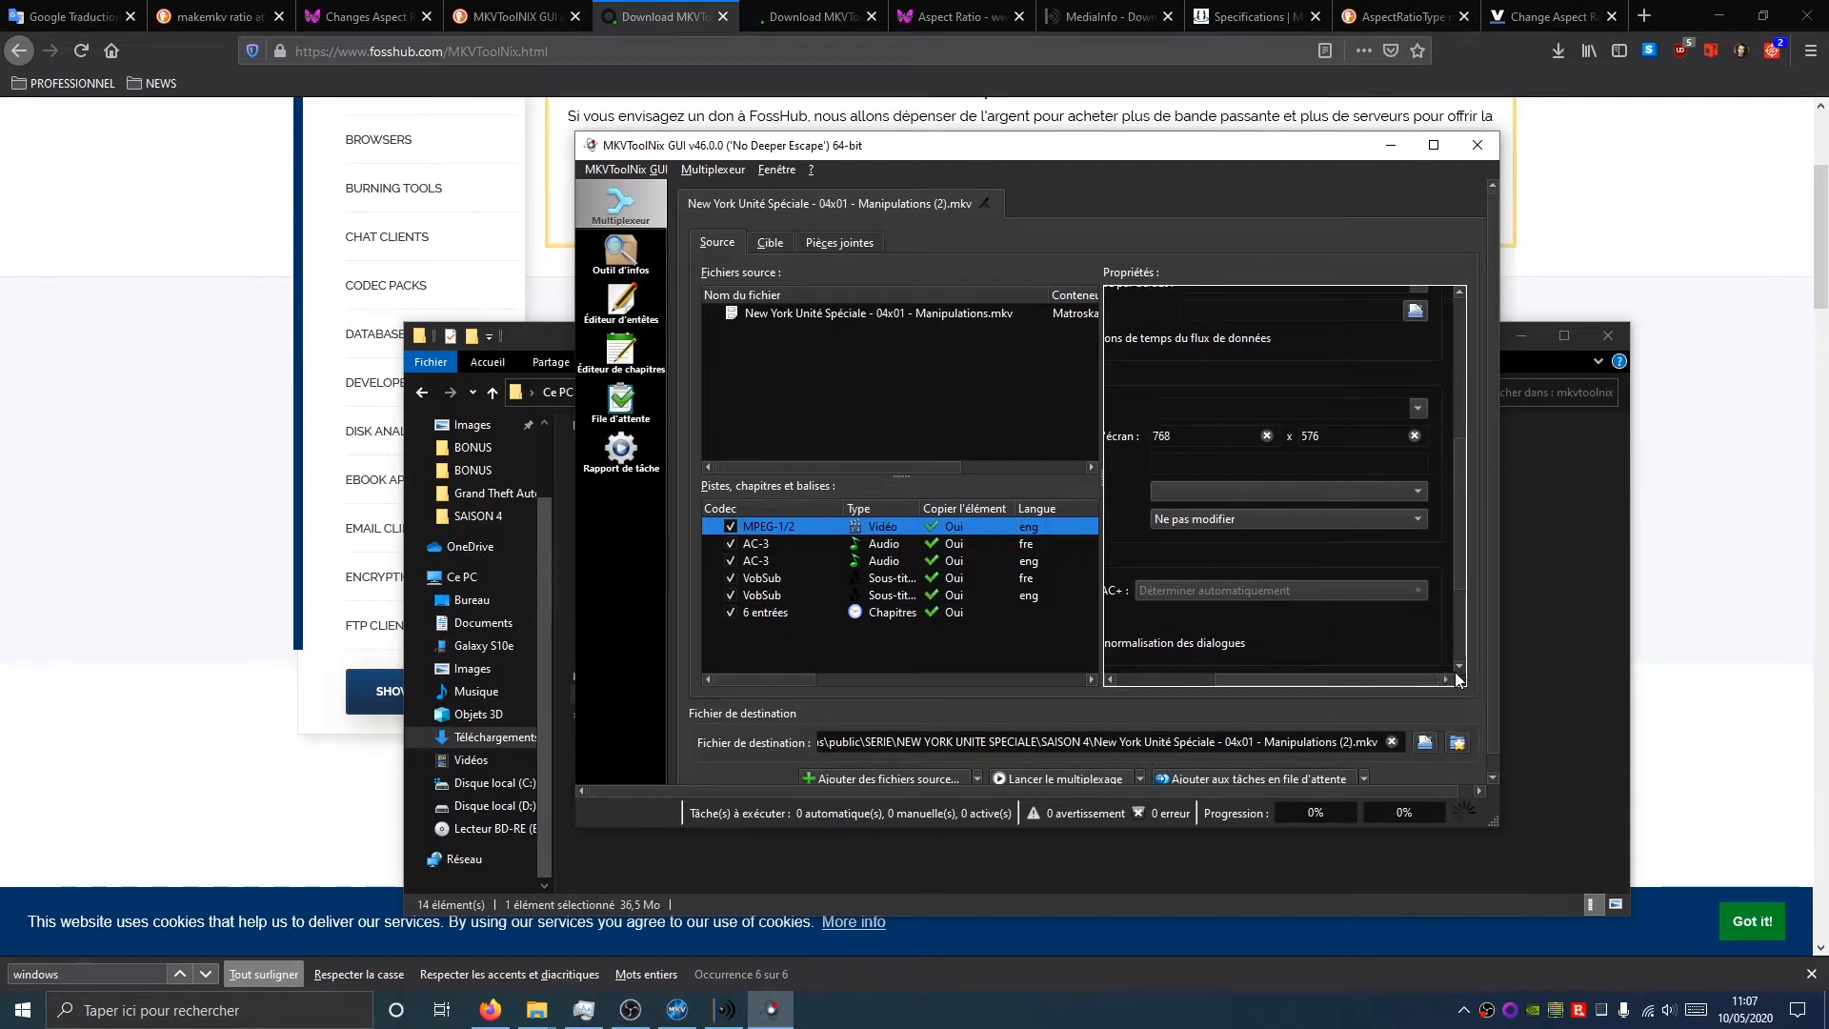
pyautogui.click(1416, 409)
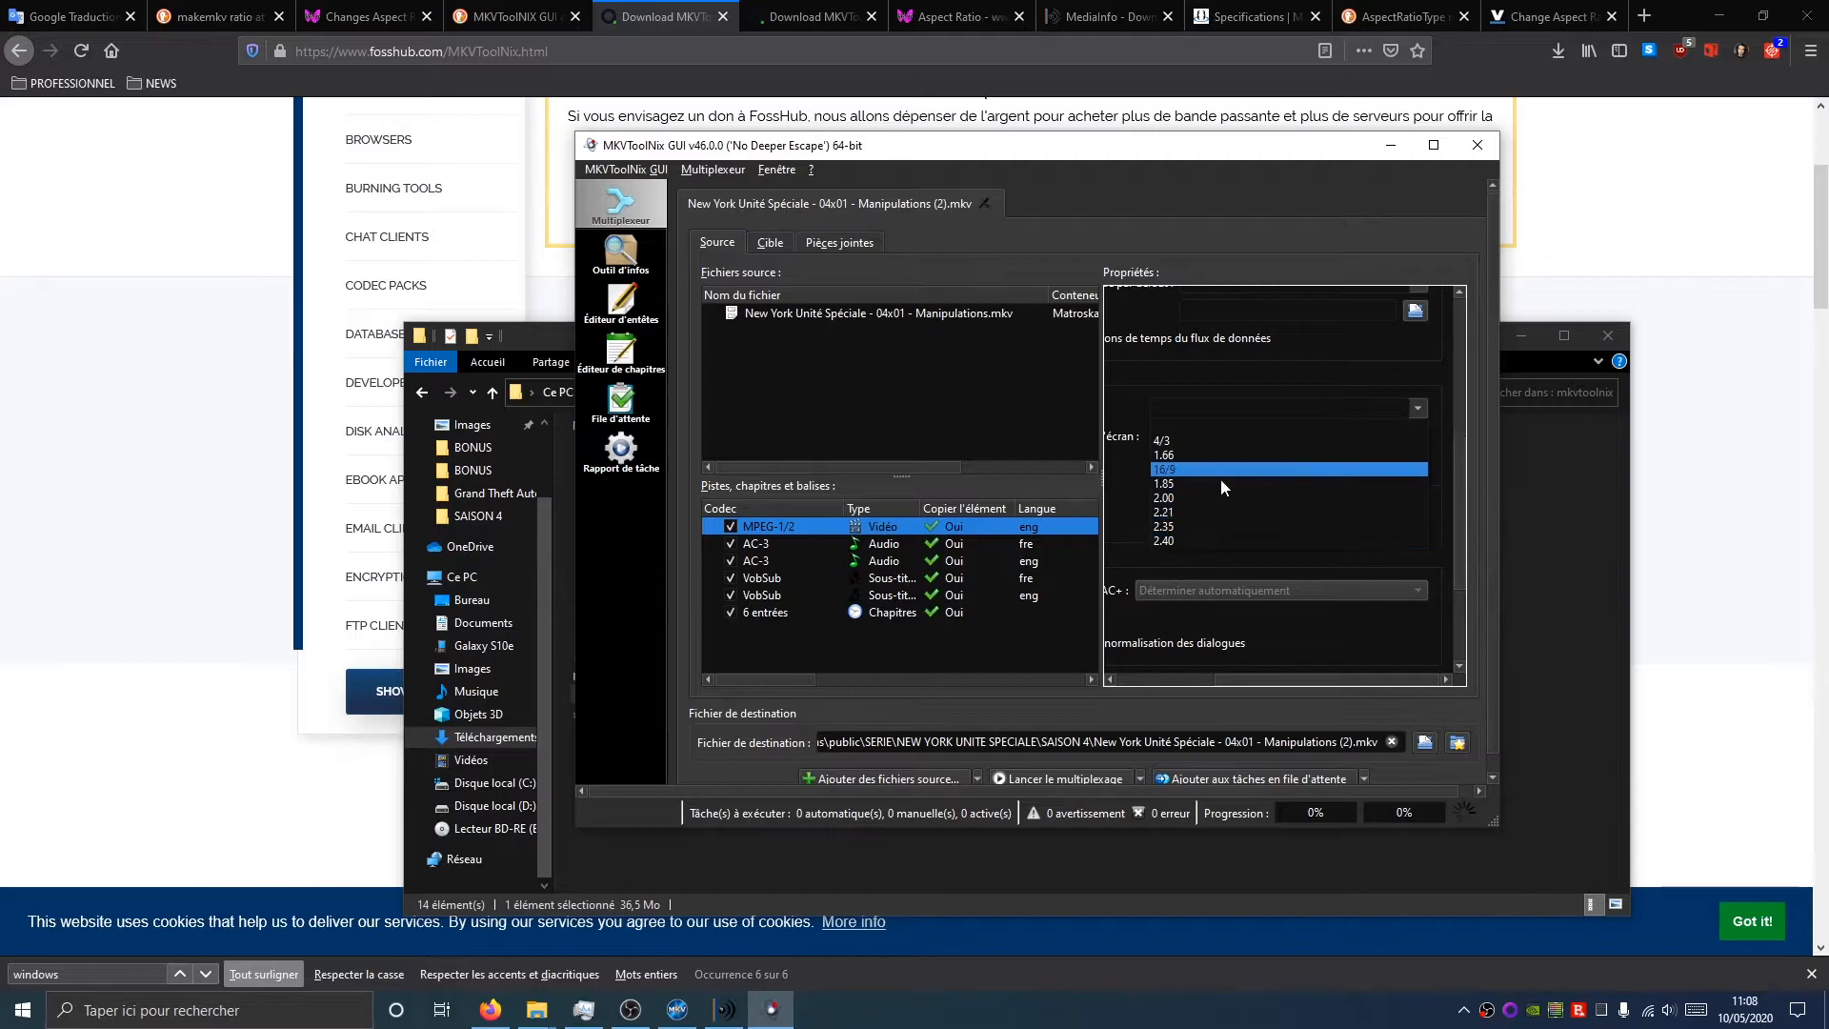
pyautogui.click(1185, 473)
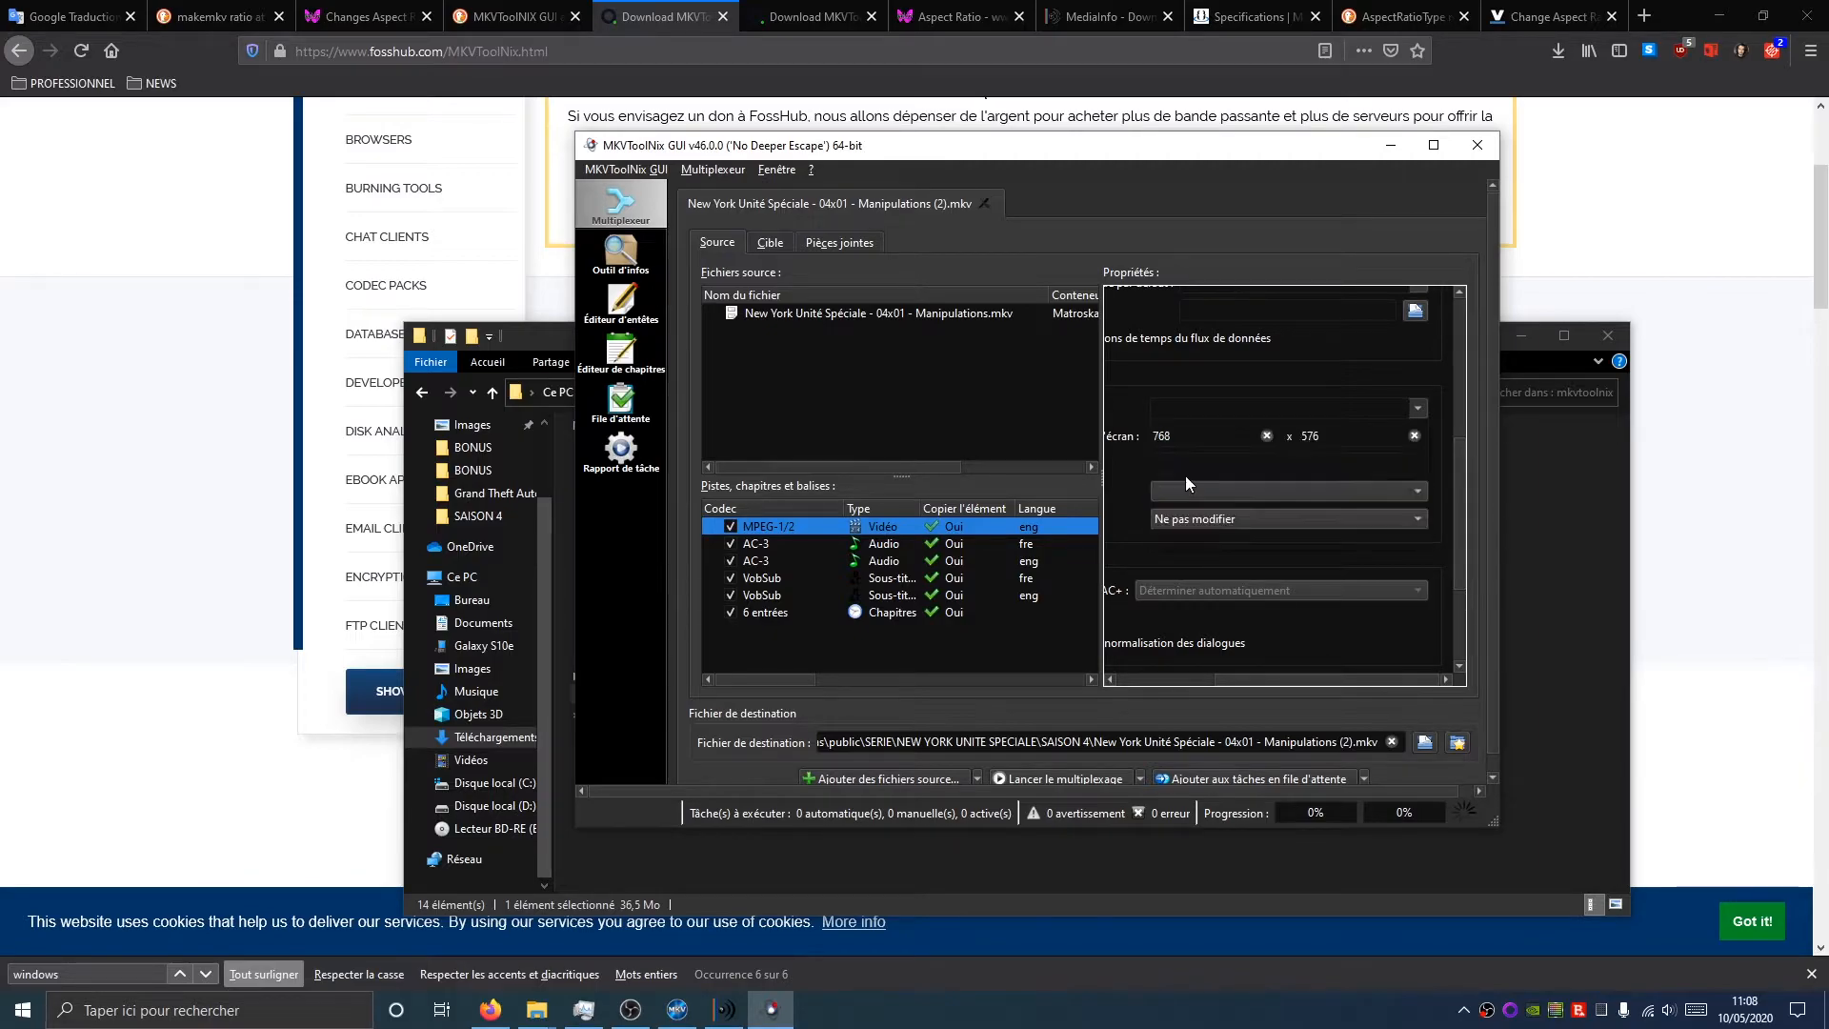
pyautogui.moveTo(1316, 681); pyautogui.dragTo(1189, 682)
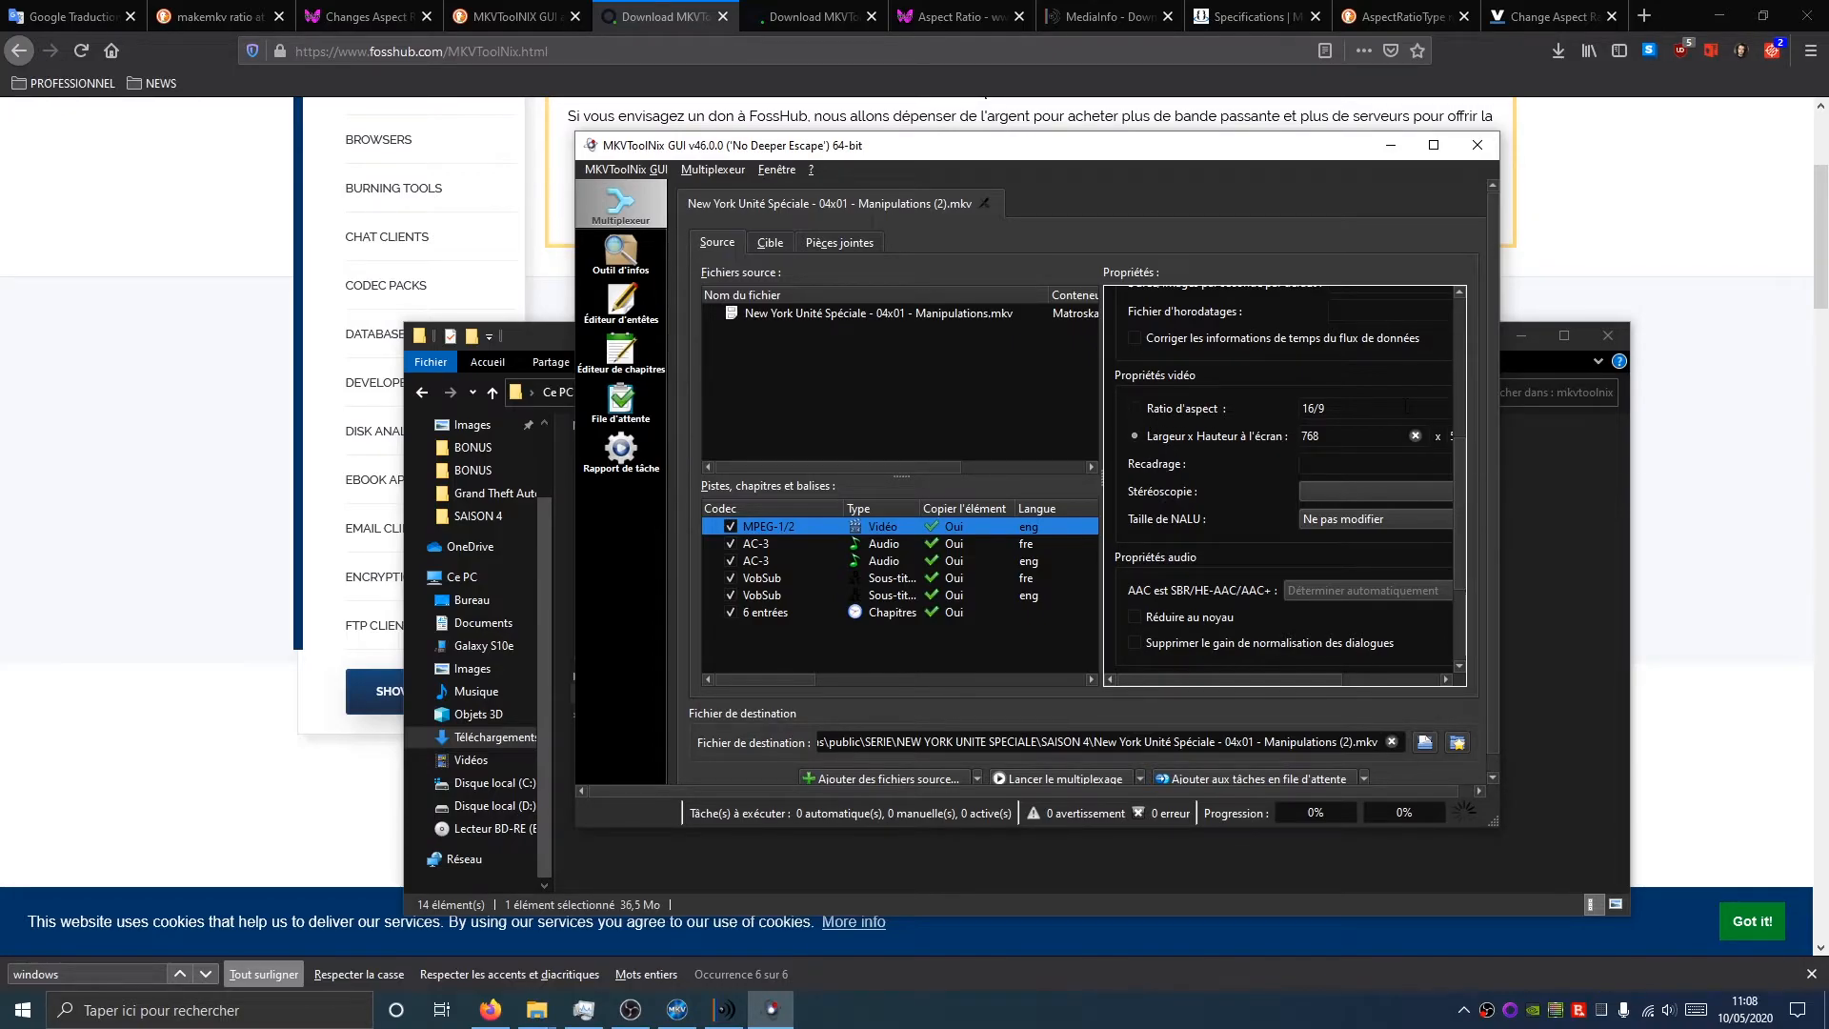
pyautogui.moveTo(1407, 408)
# - Switch to the SAISON 4 folder and compare the file sizes of the two 04x01 Manipulations files
pyautogui.click(1577, 539)
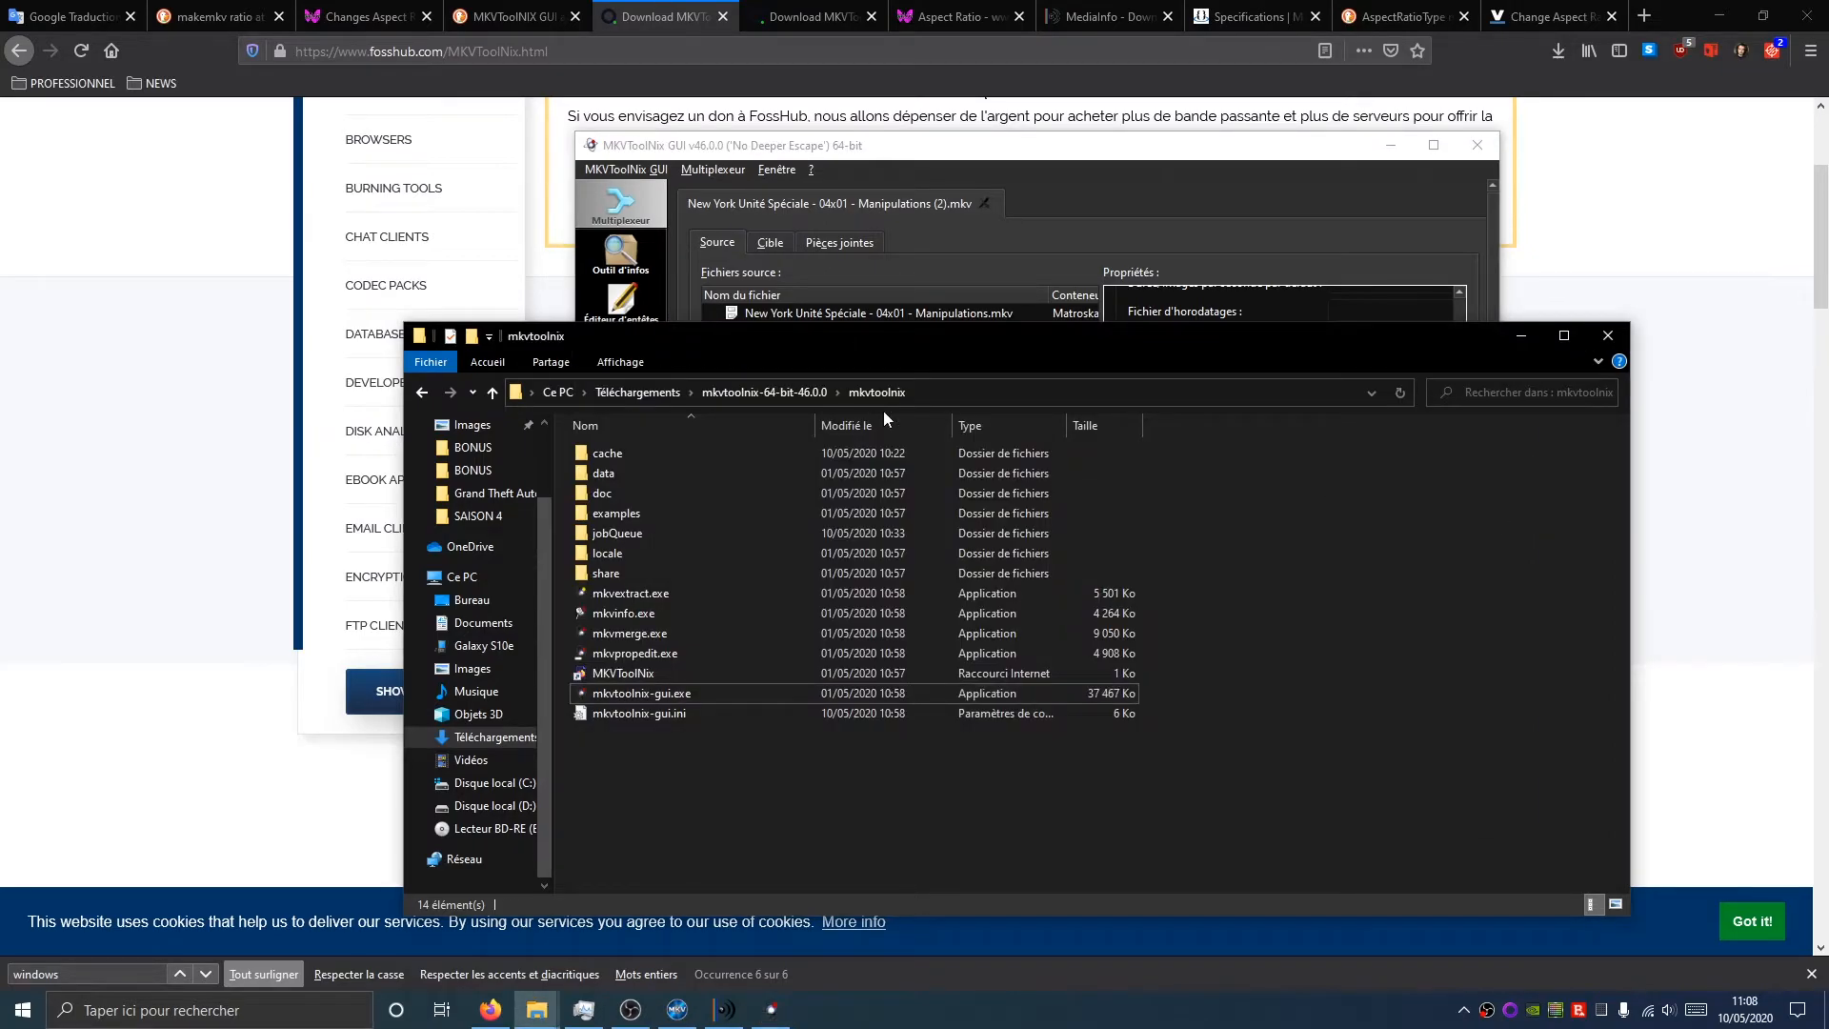
pyautogui.moveTo(536, 1008)
pyautogui.click(442, 930)
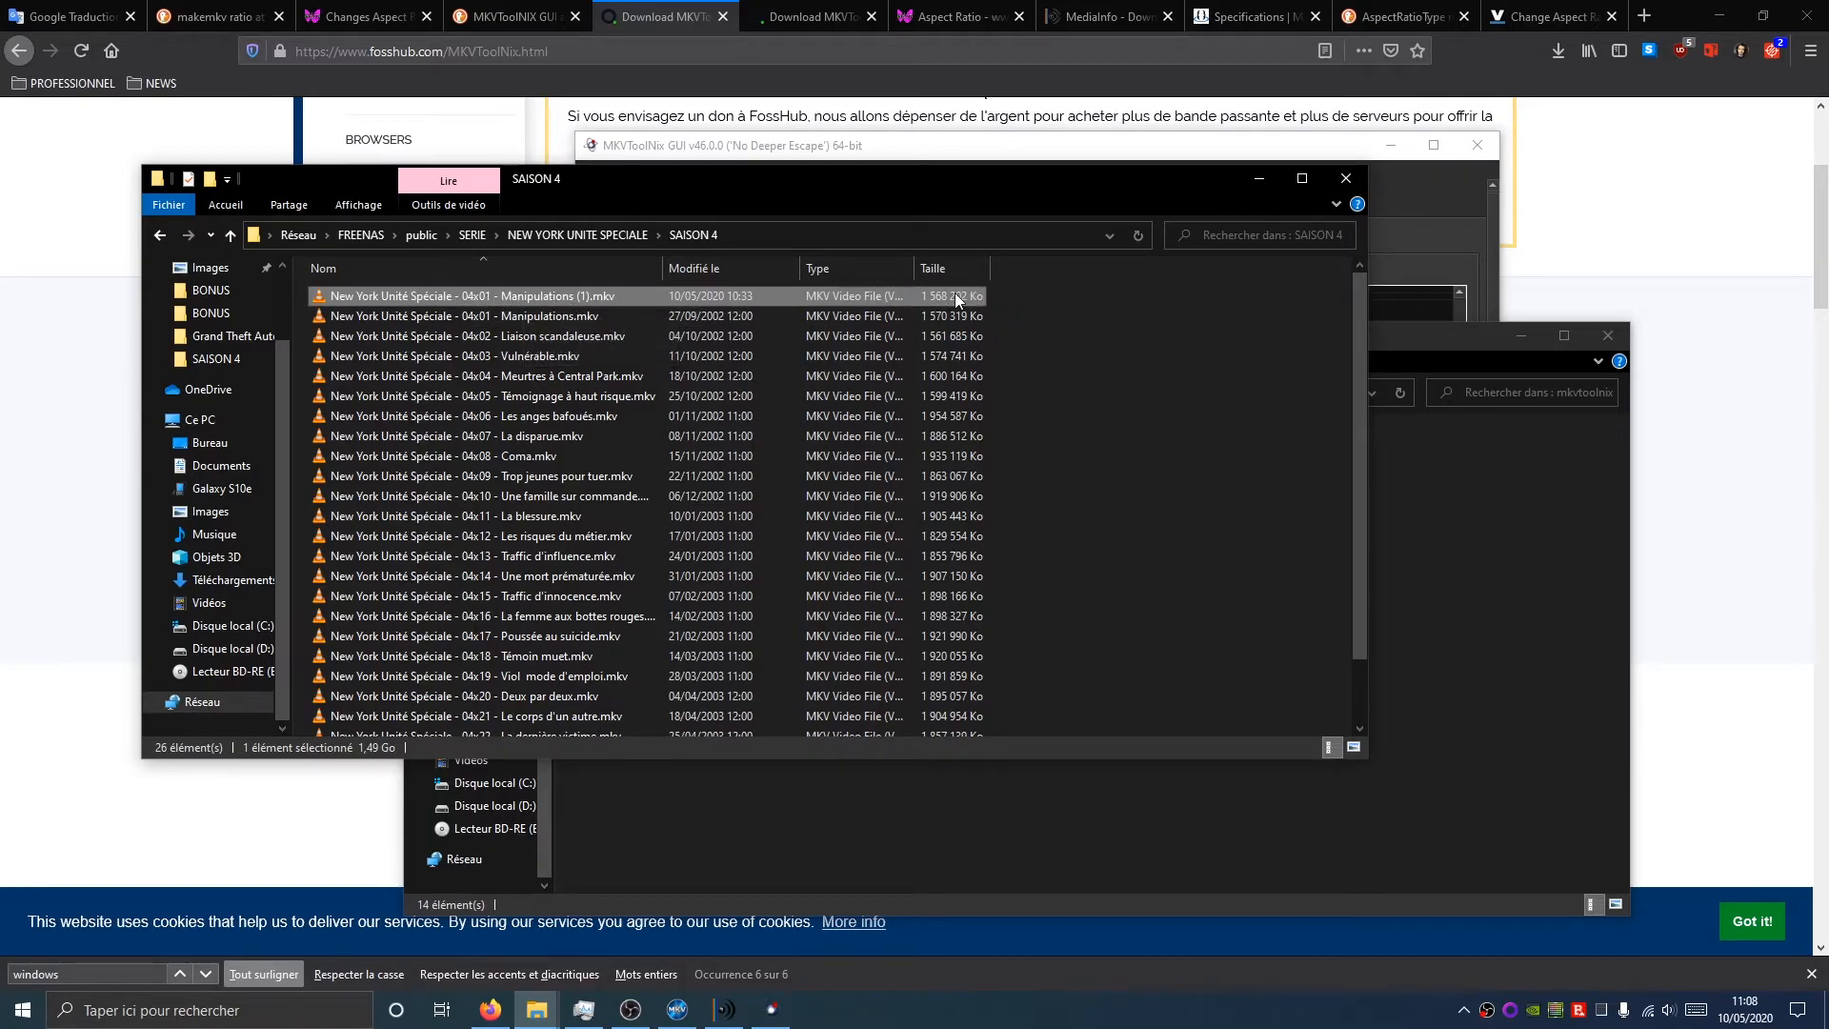
pyautogui.click(941, 317)
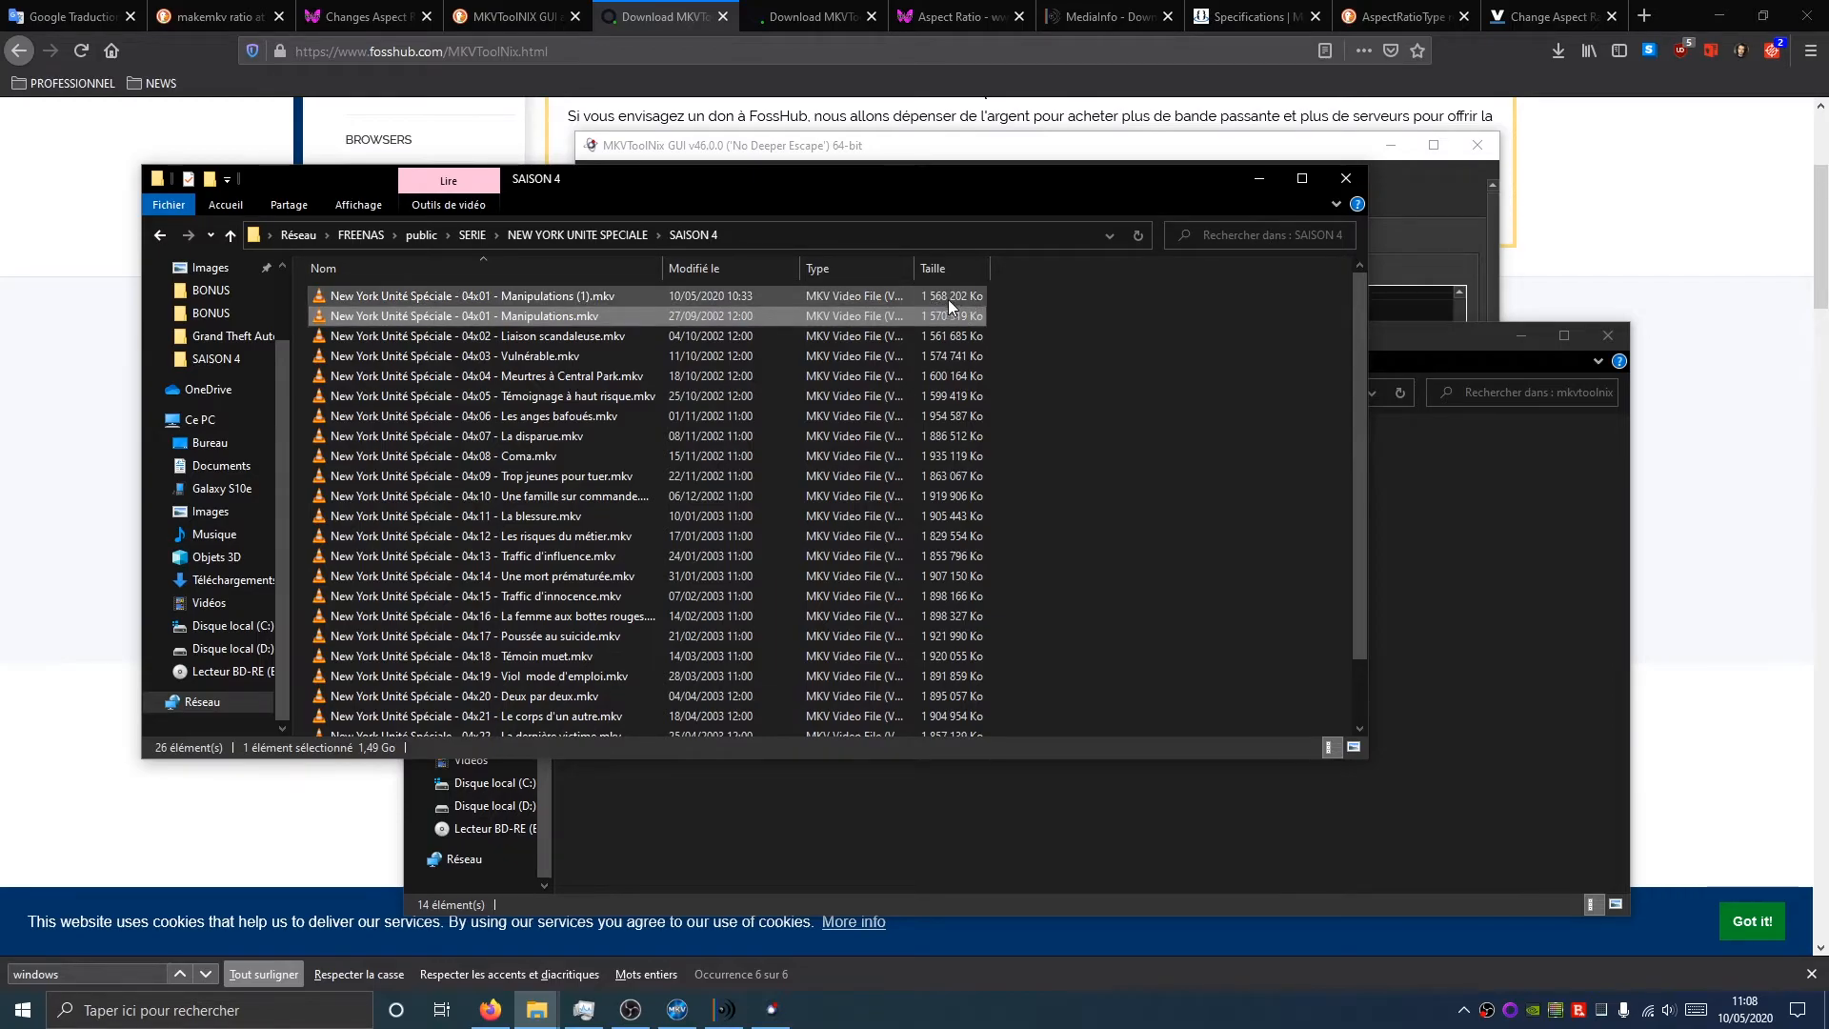
pyautogui.click(957, 297)
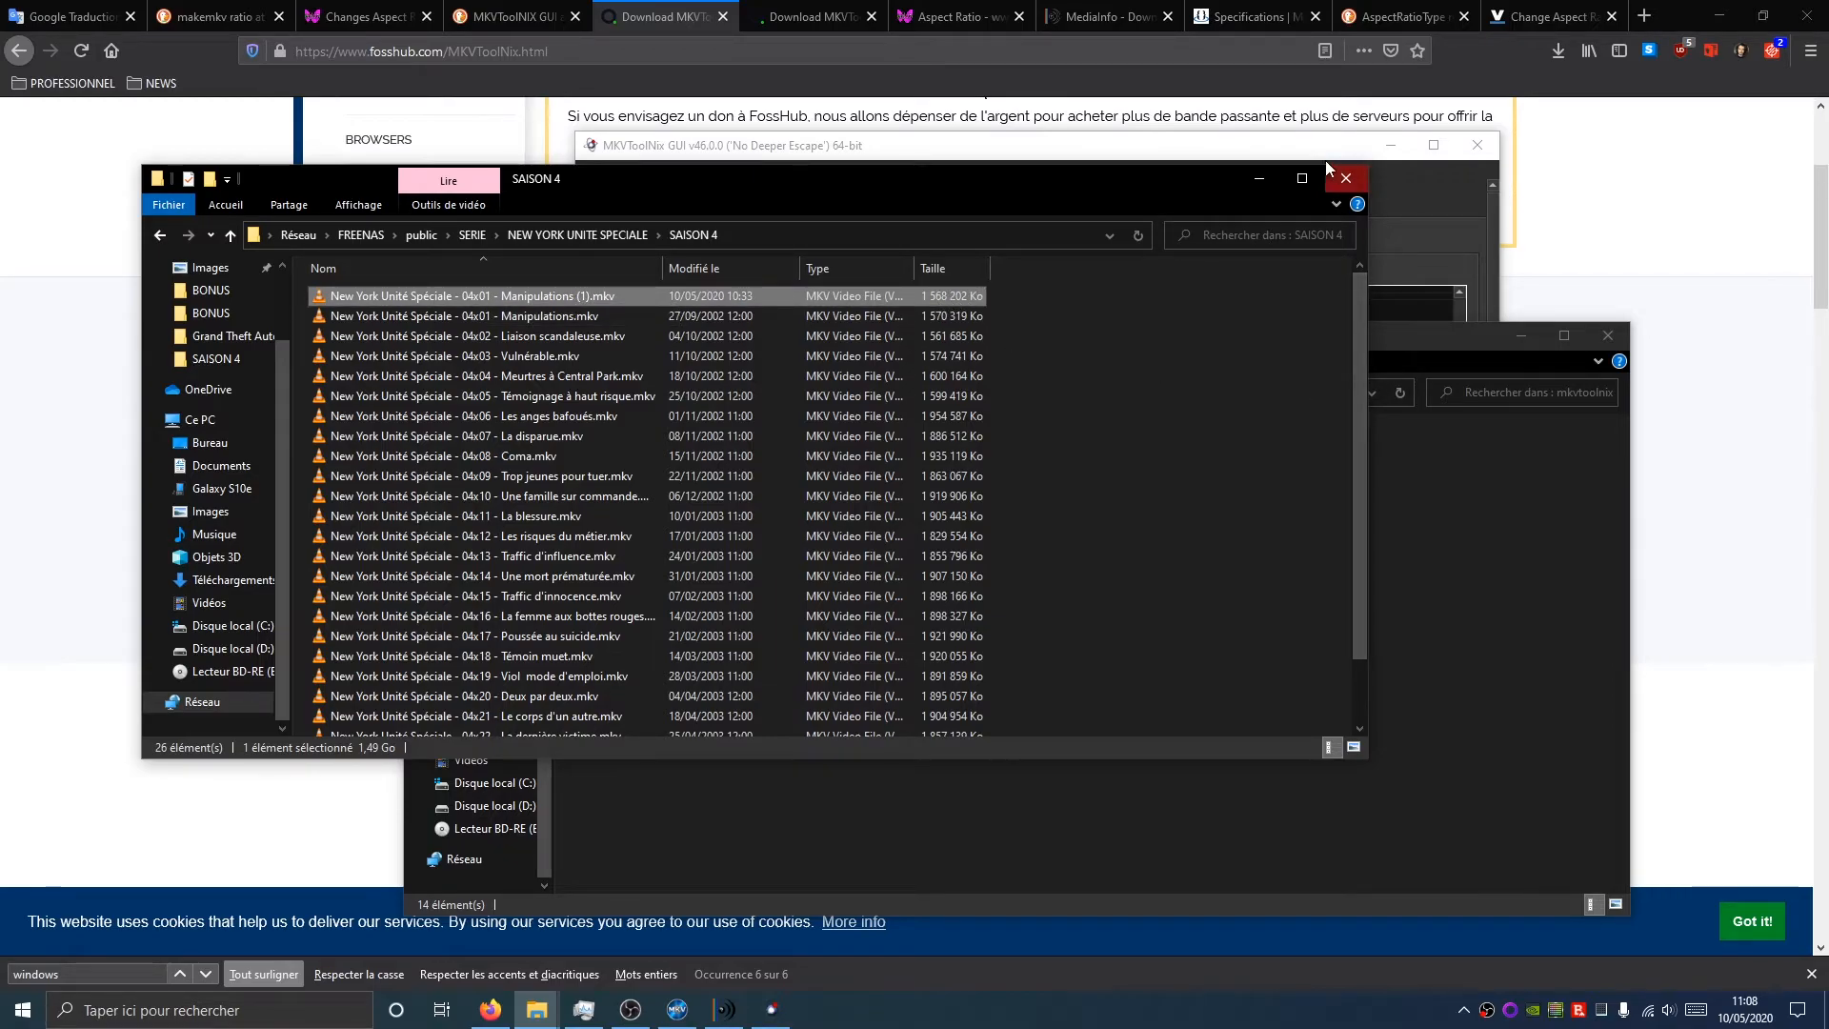
# - Review the video track's aspect ratio setting in MKVToolNix and return to the SAISON 4 folder listing
pyautogui.click(1283, 154)
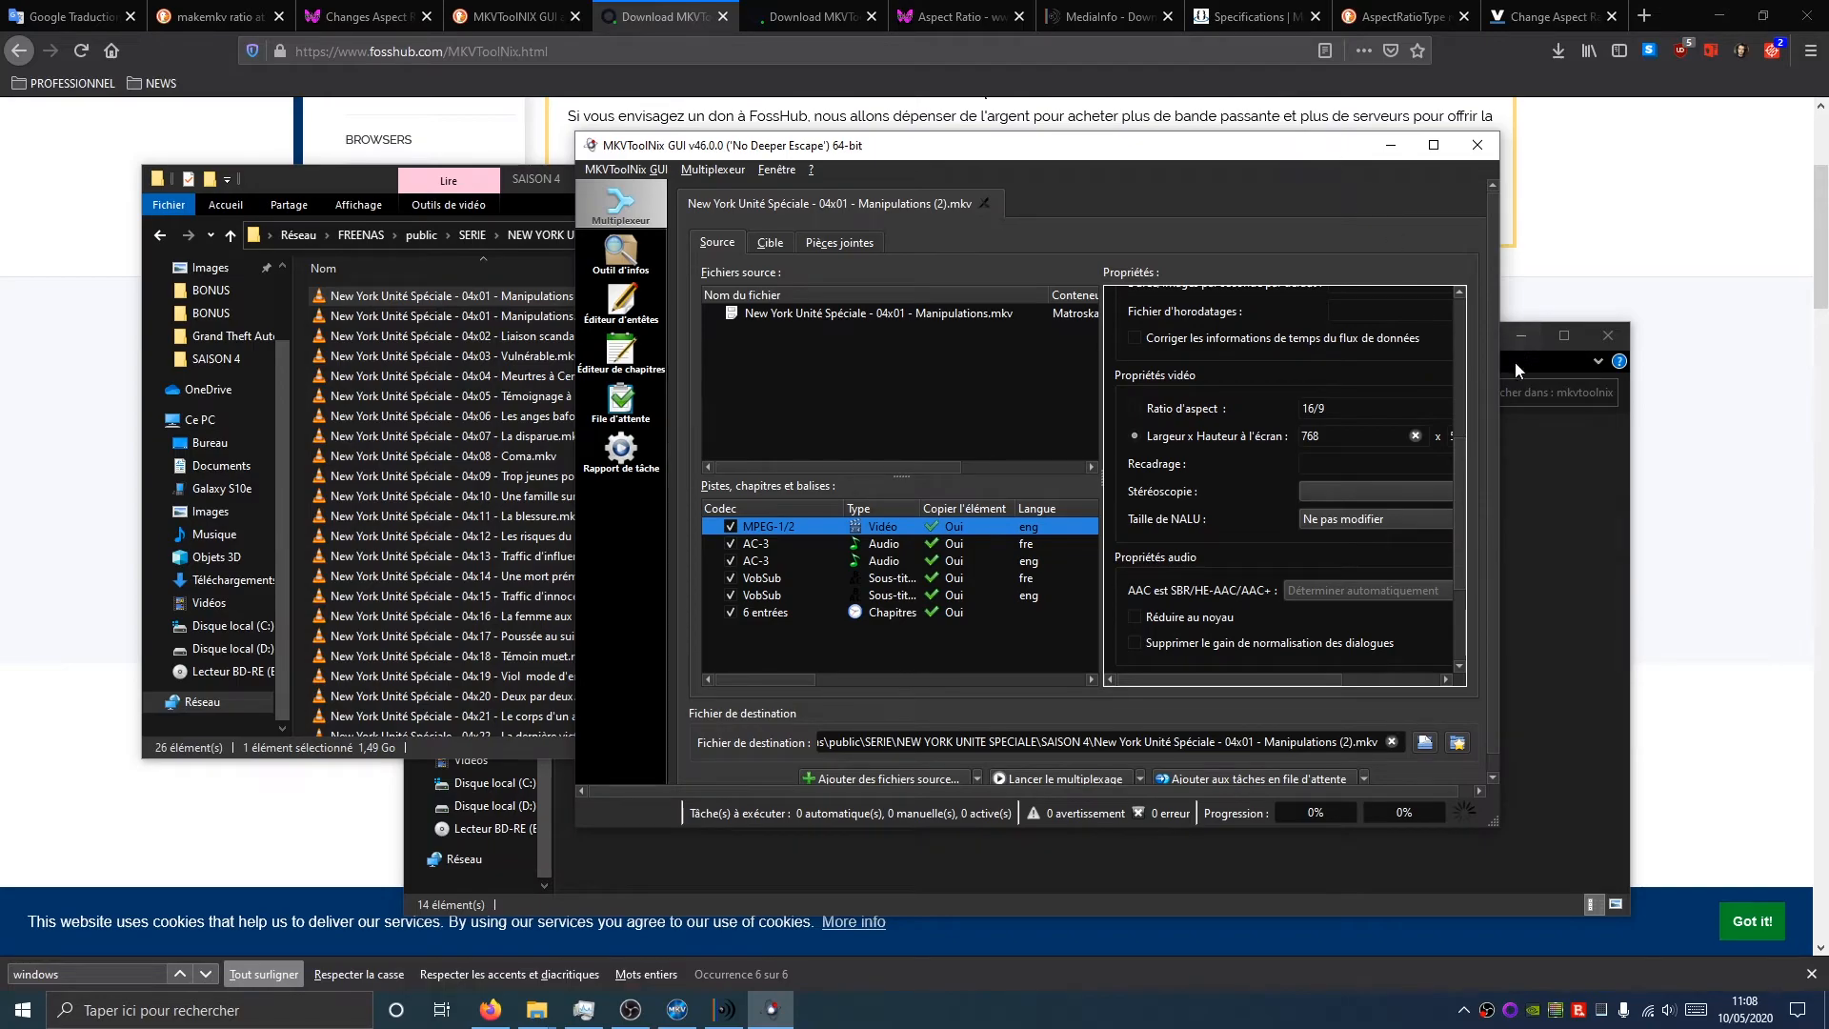
pyautogui.click(1330, 407)
pyautogui.click(1557, 467)
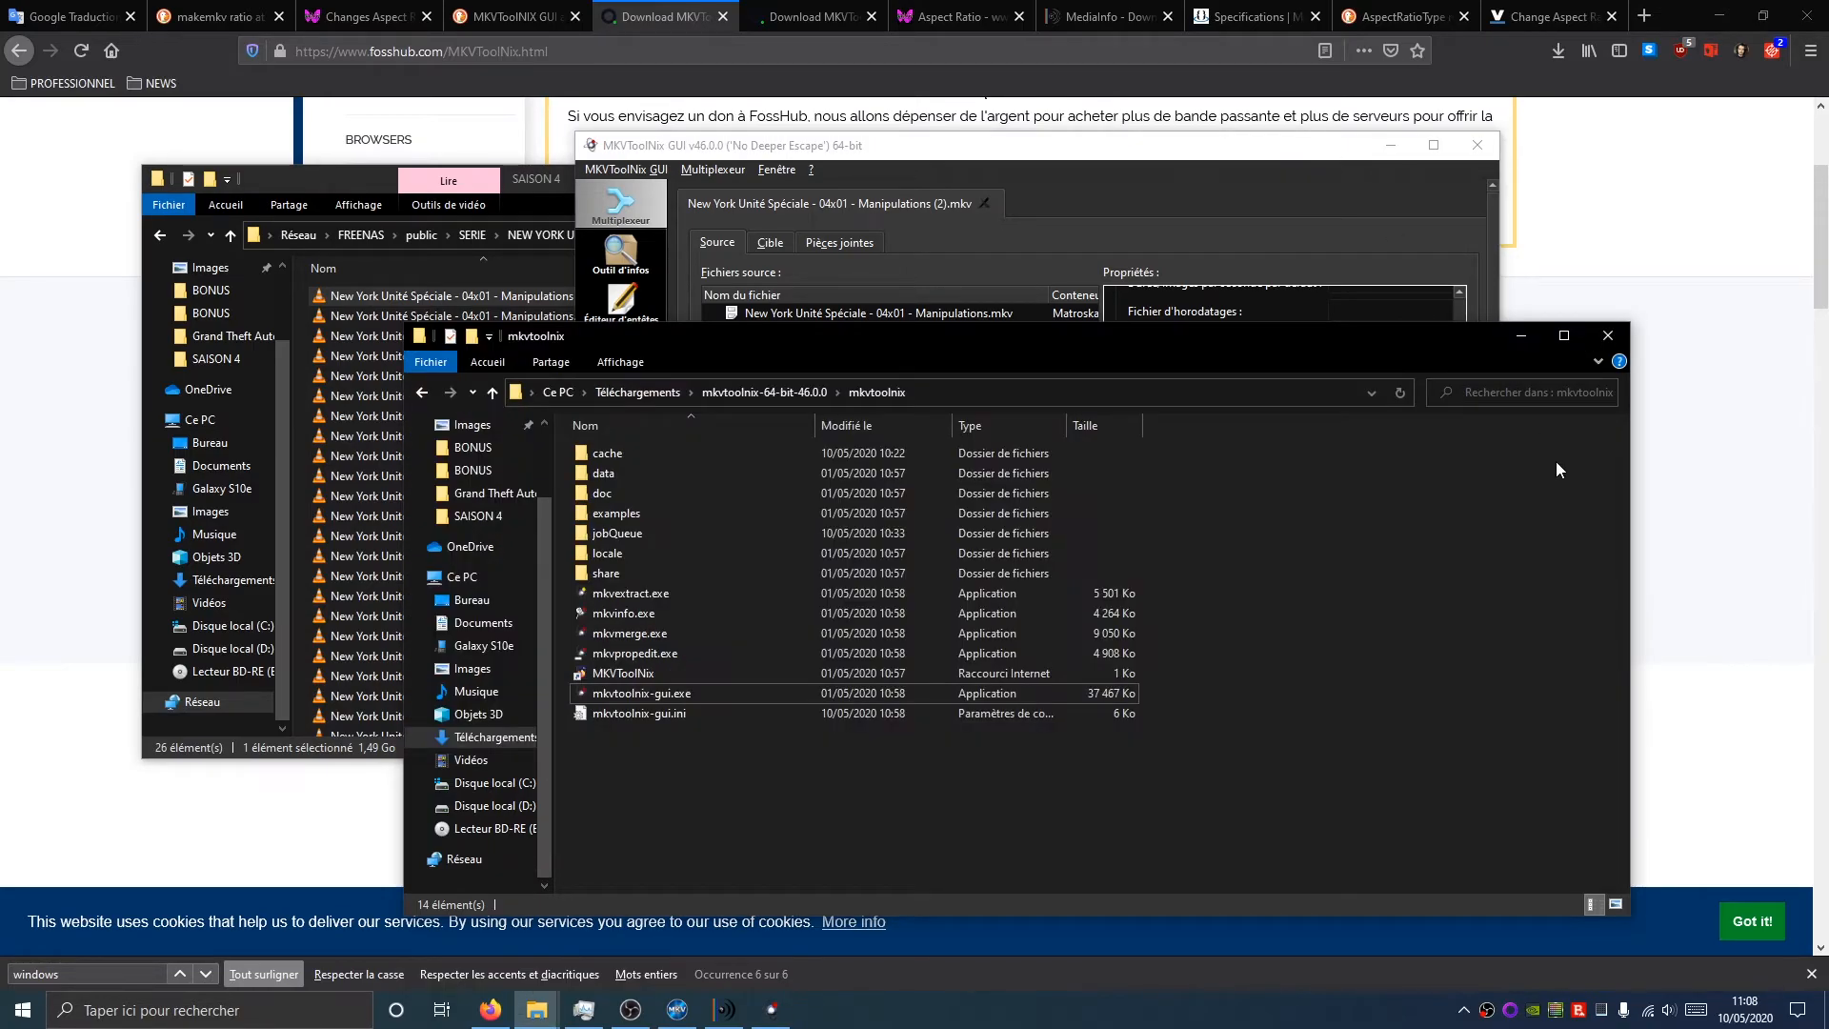
pyautogui.click(269, 187)
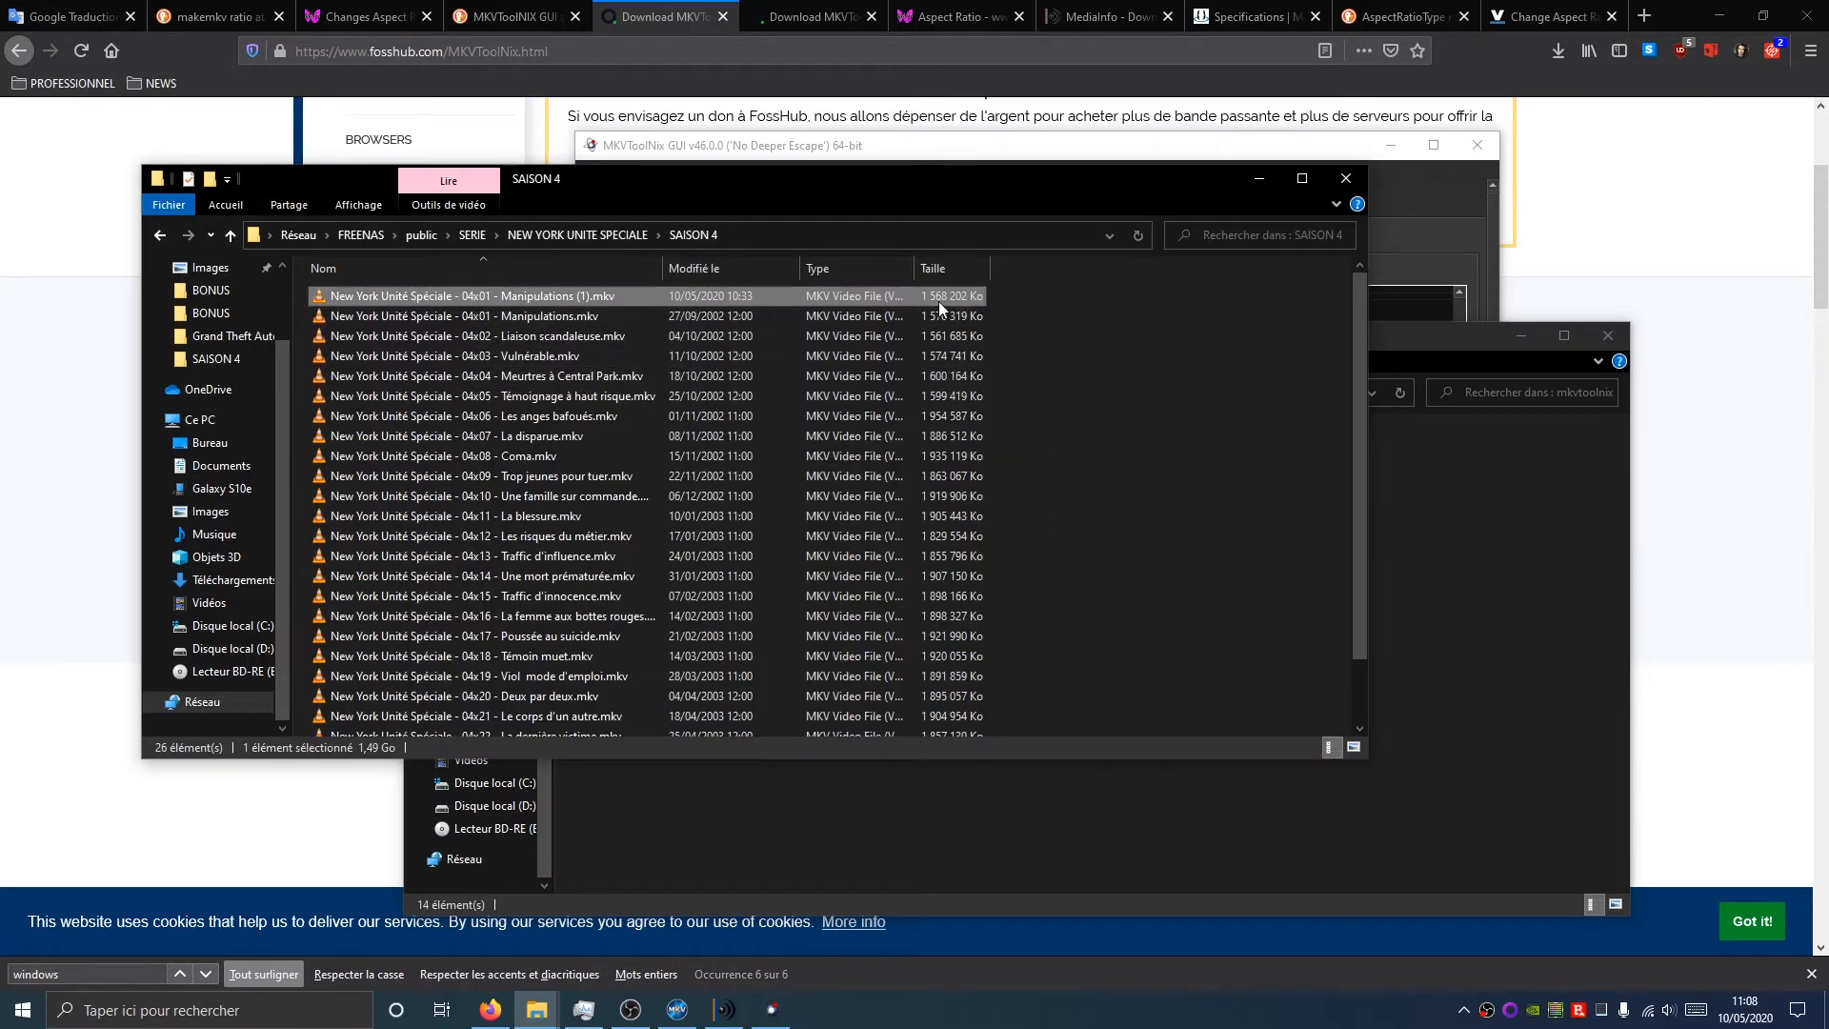